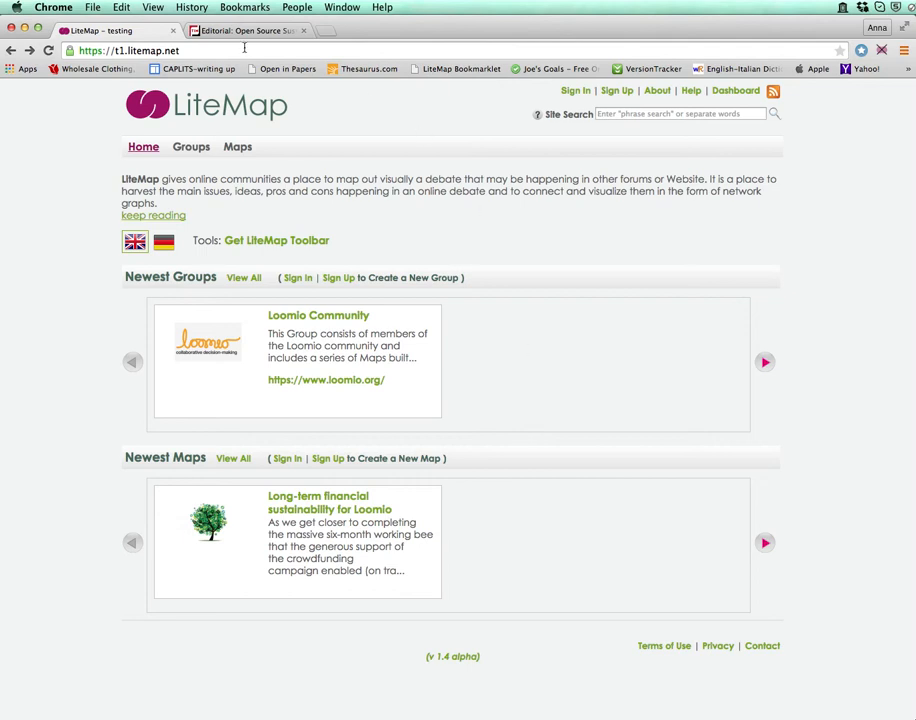
- Open the LiteMap Toolbar instructions, switch to the Open Source Sustainability editorial, and turn on the LiteMap toolbar there
click(313, 242)
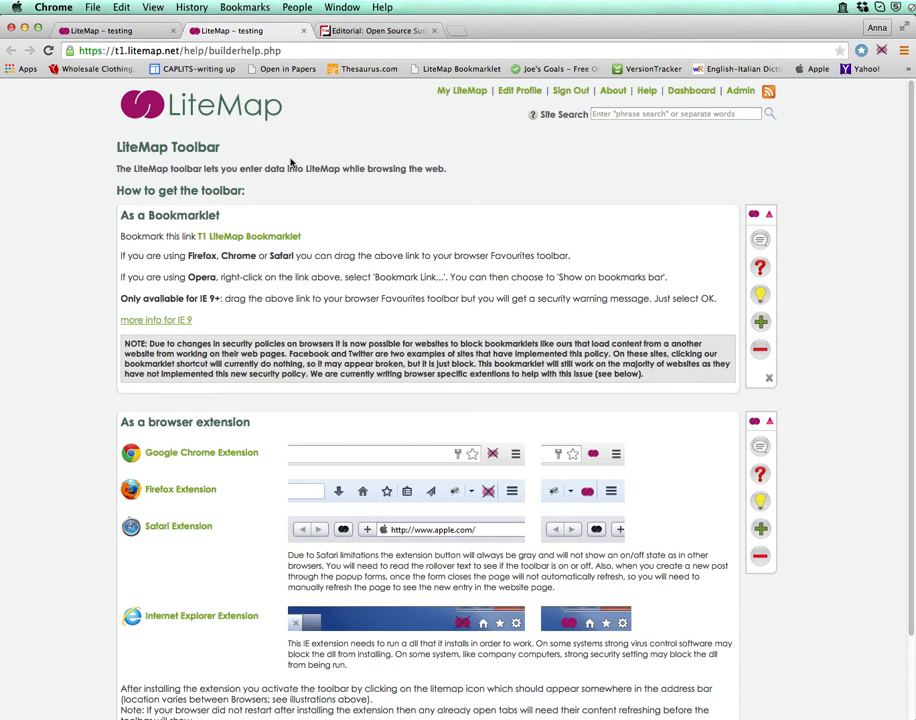
click(364, 31)
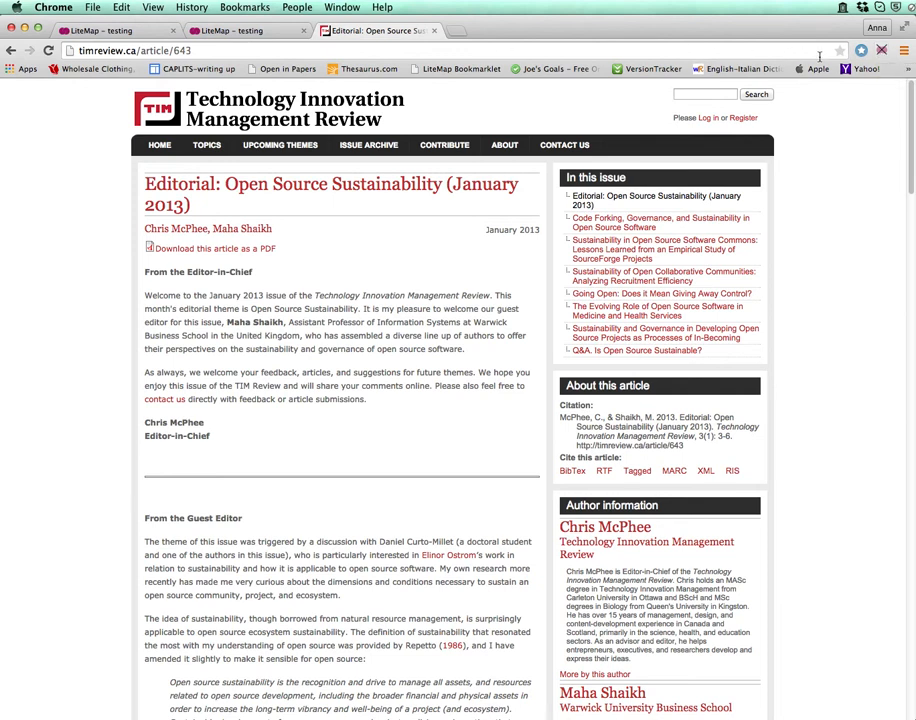
click(880, 52)
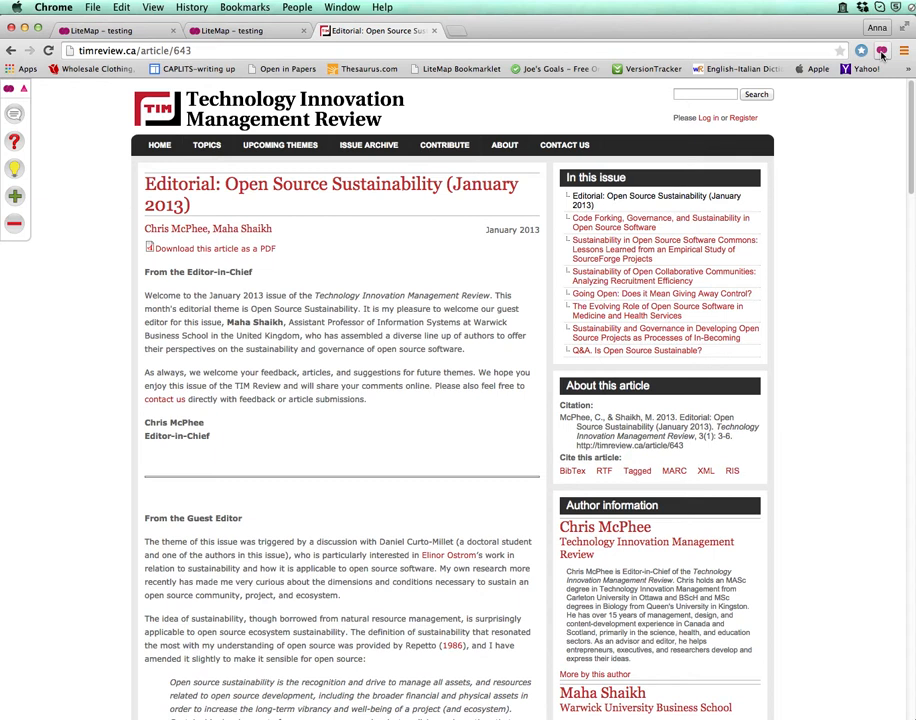
click(880, 51)
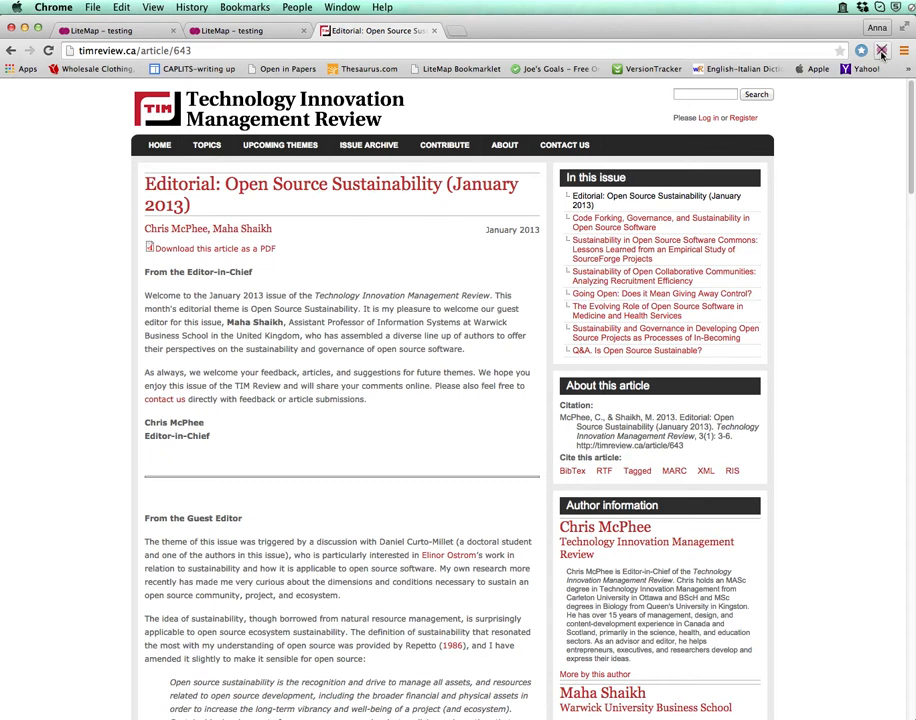
click(880, 51)
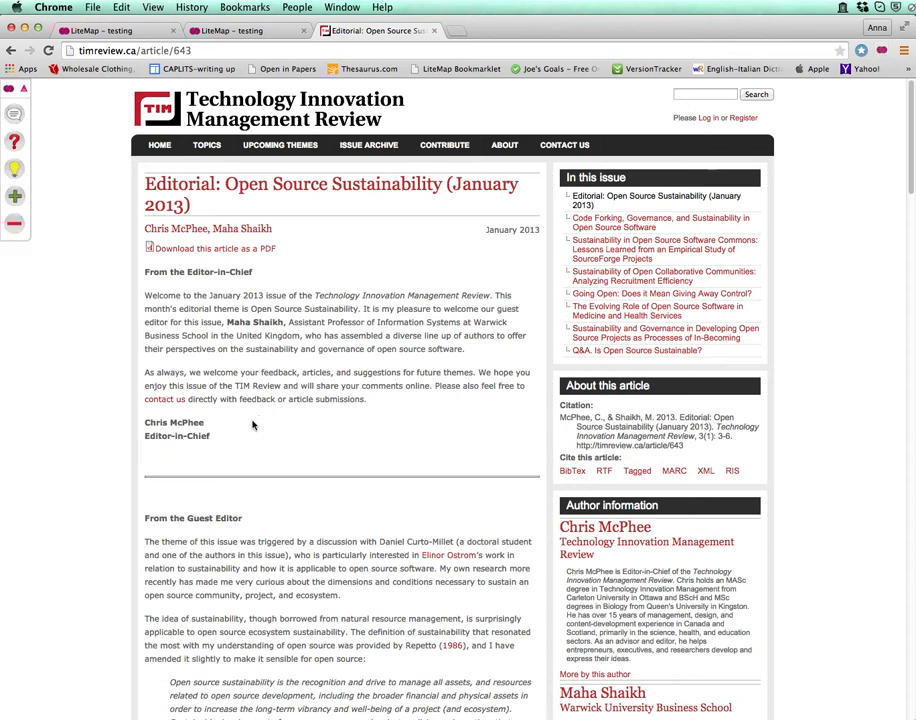
- Publish the first paragraph under "From the Guest Editor" as a public open comment and display its marker's details
scroll(229, 530, down, 3)
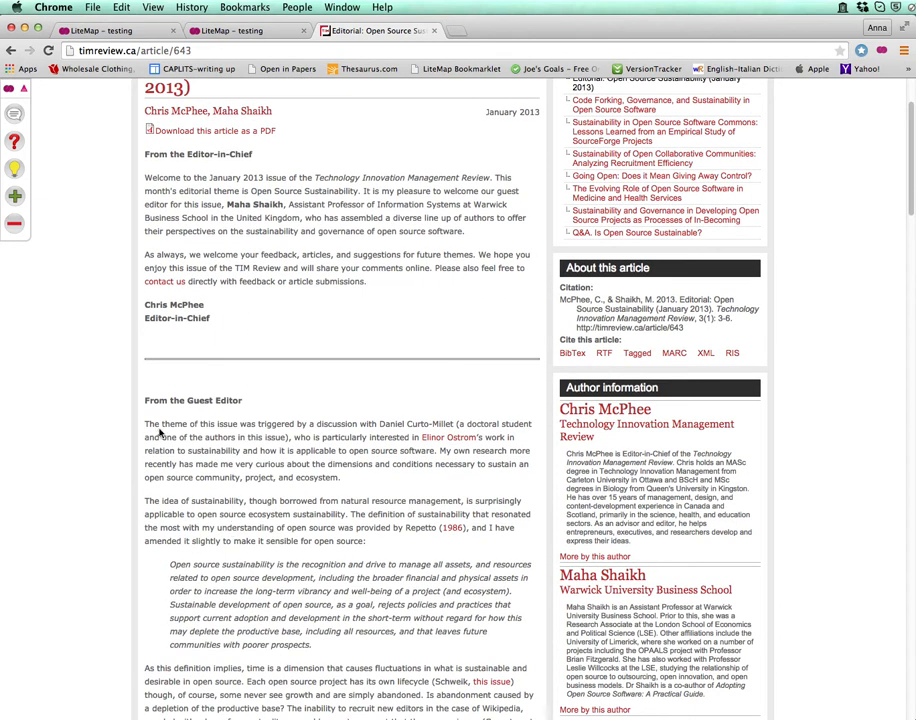
drag(146, 424, 364, 484)
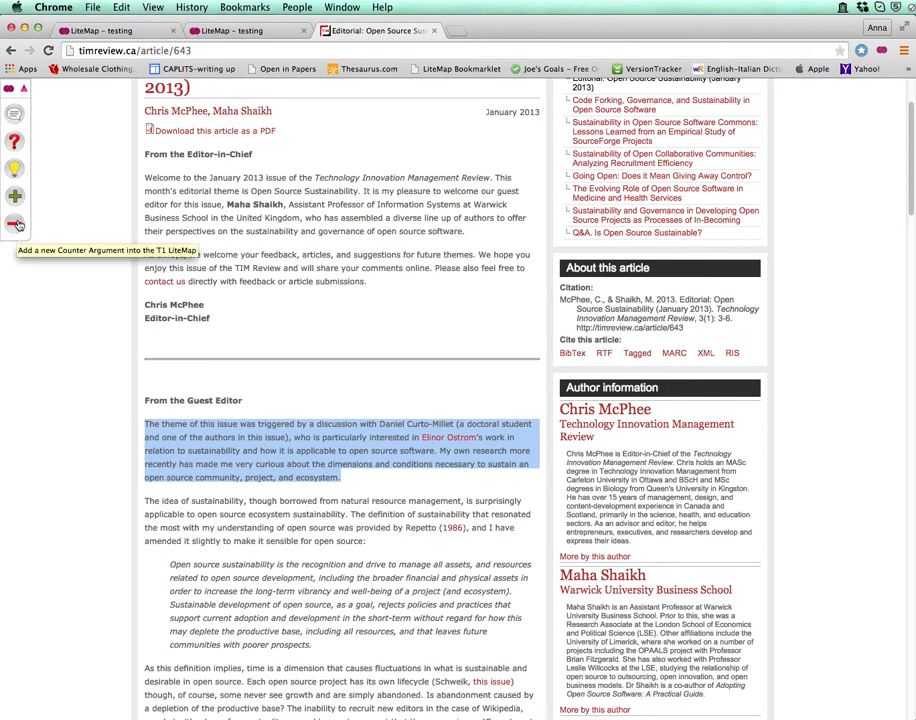
click(19, 117)
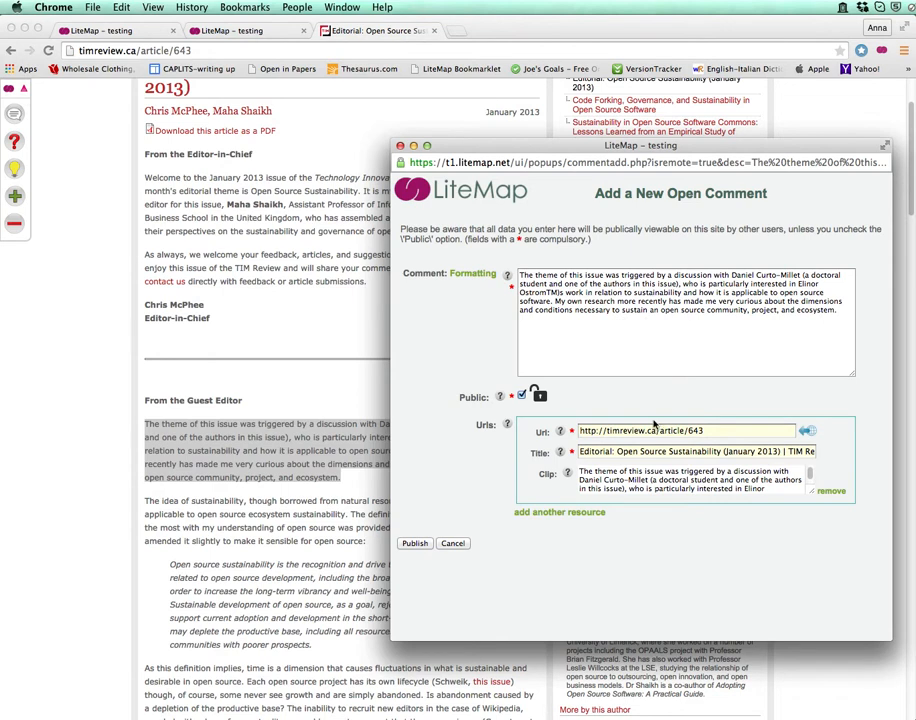
click(413, 544)
click(414, 544)
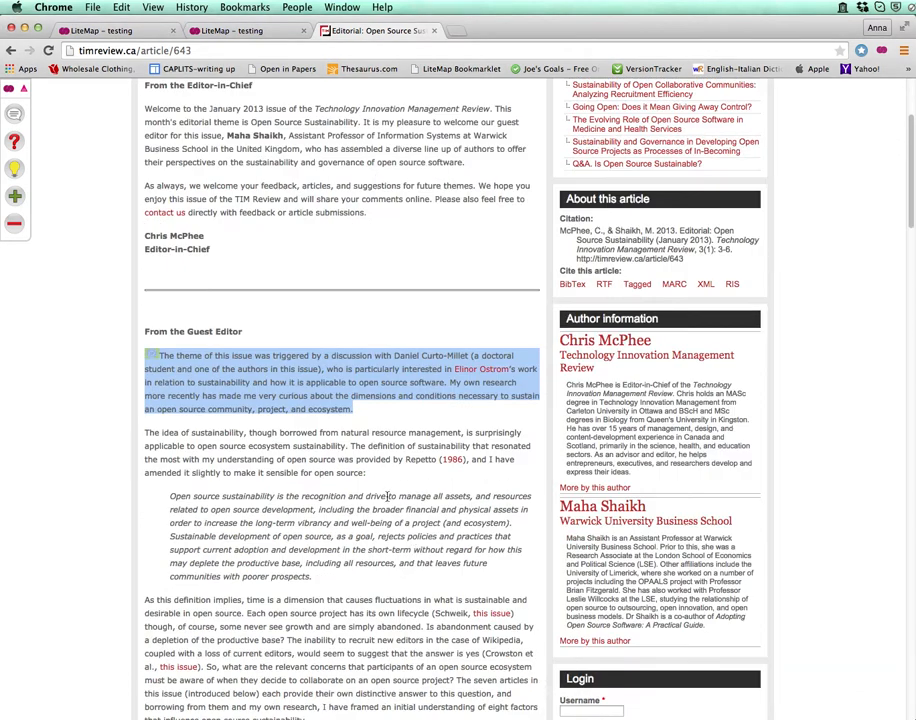
click(182, 367)
mouse_move(154, 356)
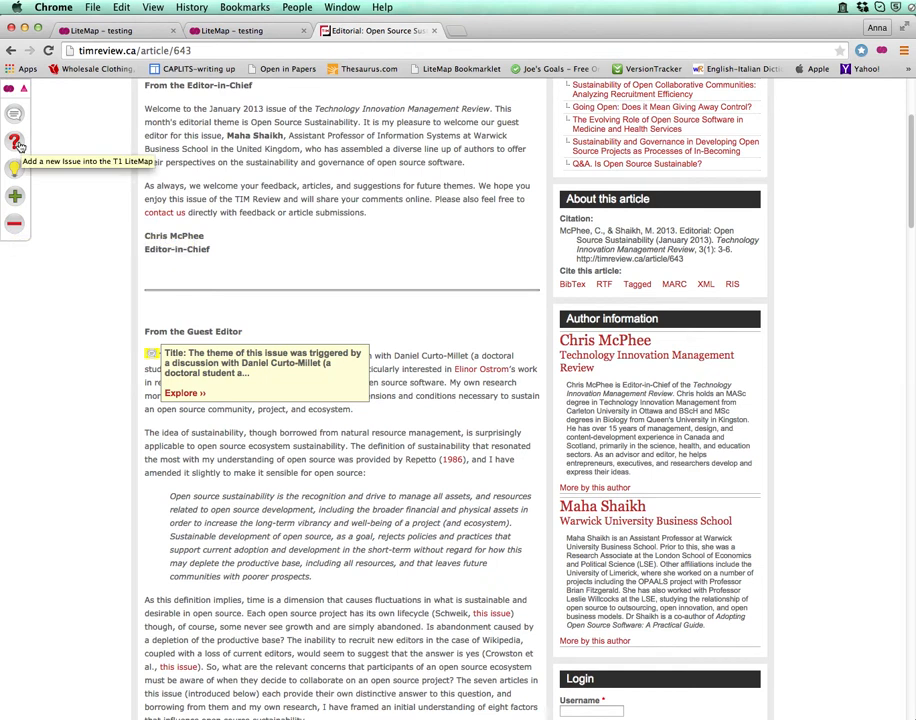
- Save the "If a universal electronic health record…" sentence under Open development process as an issue summarised "Question 1"
scroll(190, 495, down, 5)
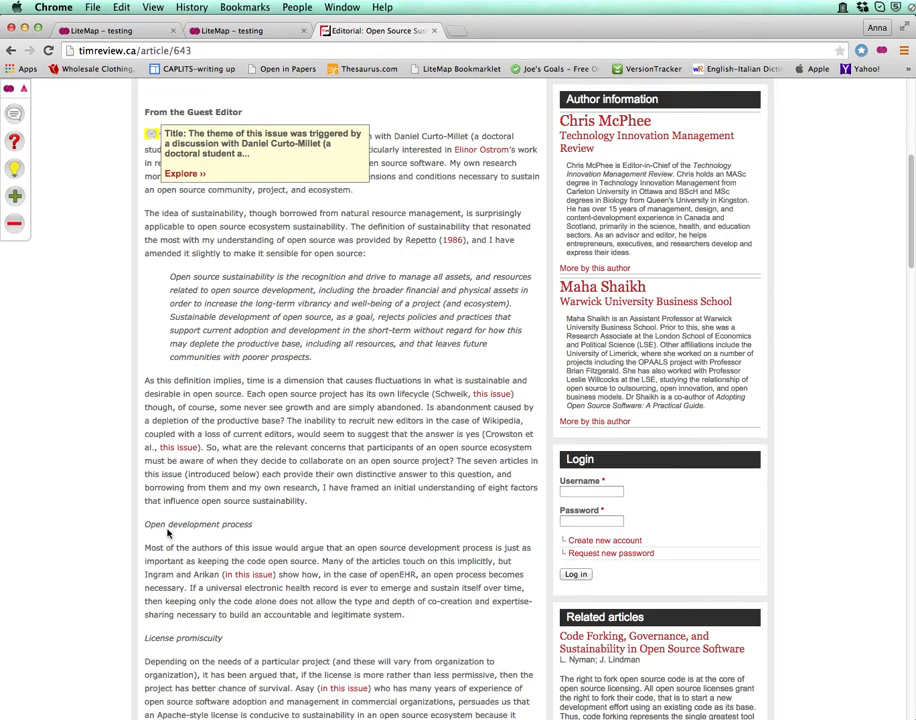
scroll(270, 580, down, 2)
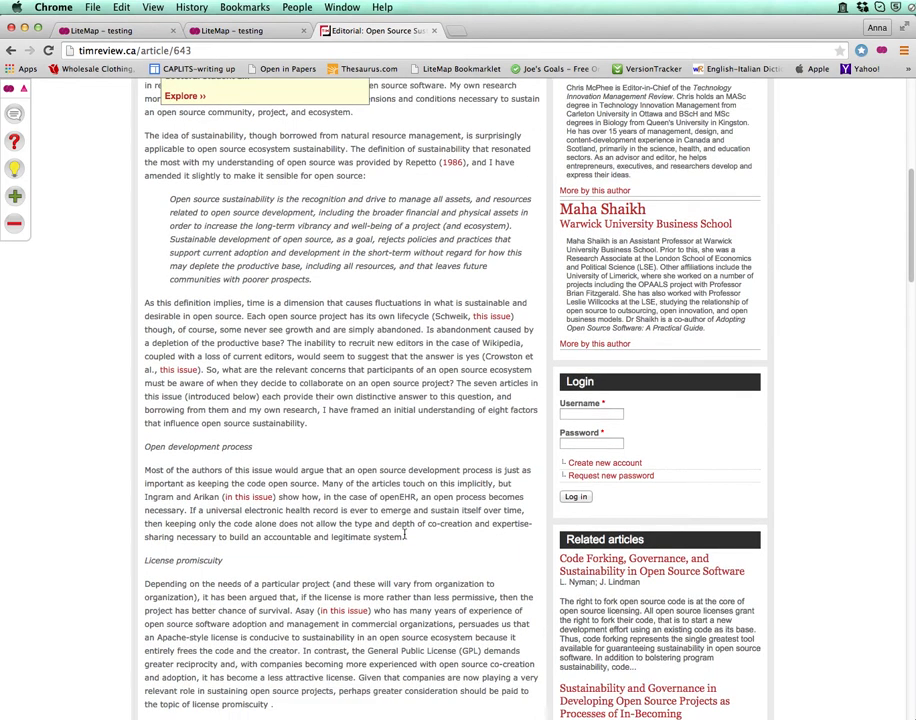
drag(413, 542, 188, 511)
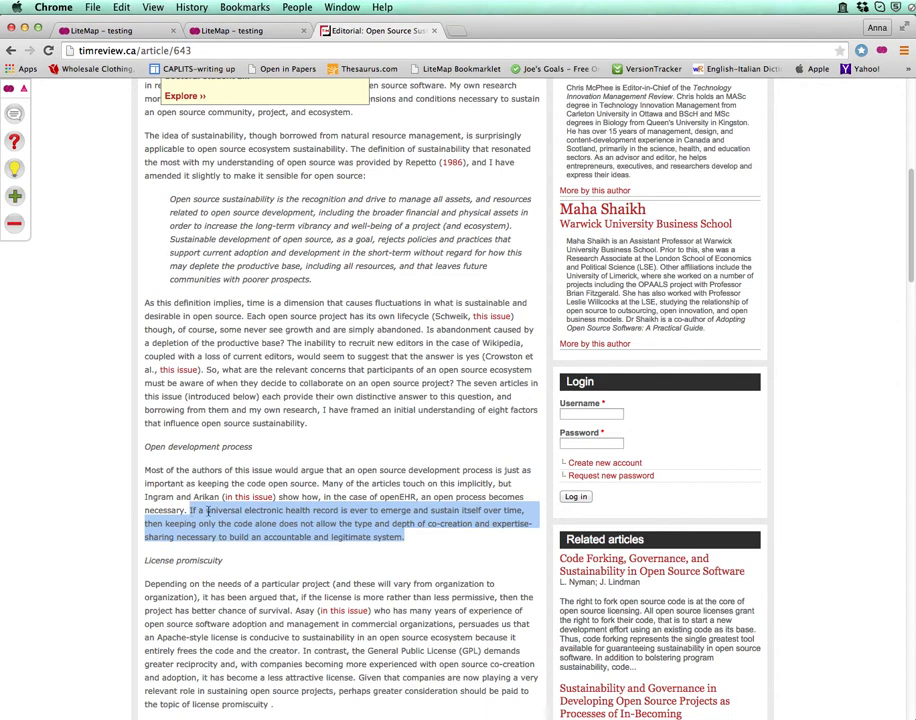
click(18, 145)
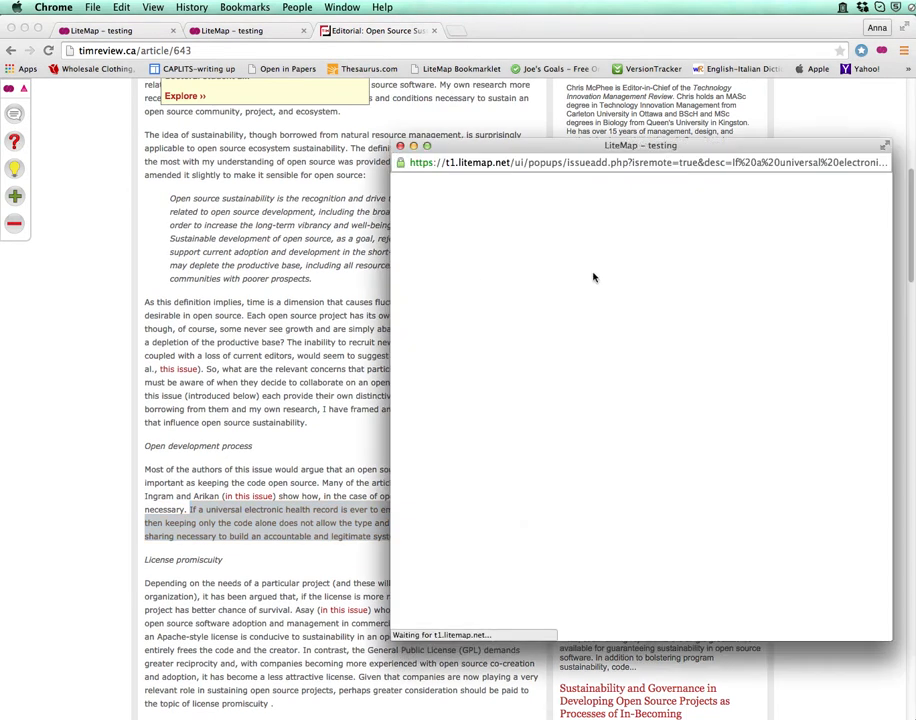
click(546, 275)
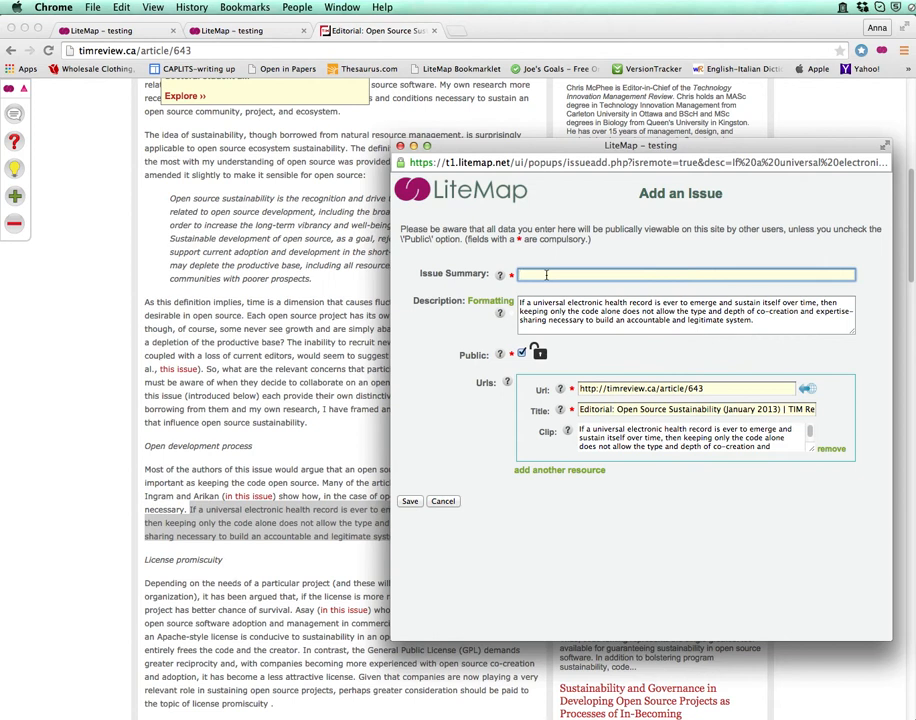
text(Question)
click(410, 501)
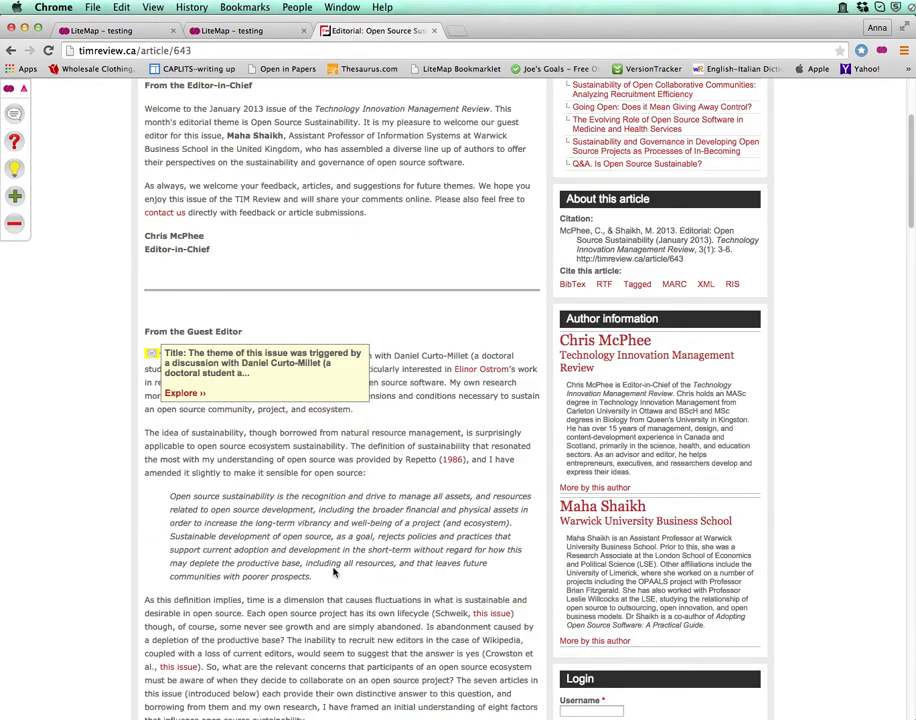
- Show the details of the issue marker in the Open development process paragraph
scroll(335, 572, down, 3)
scroll(333, 565, down, 2)
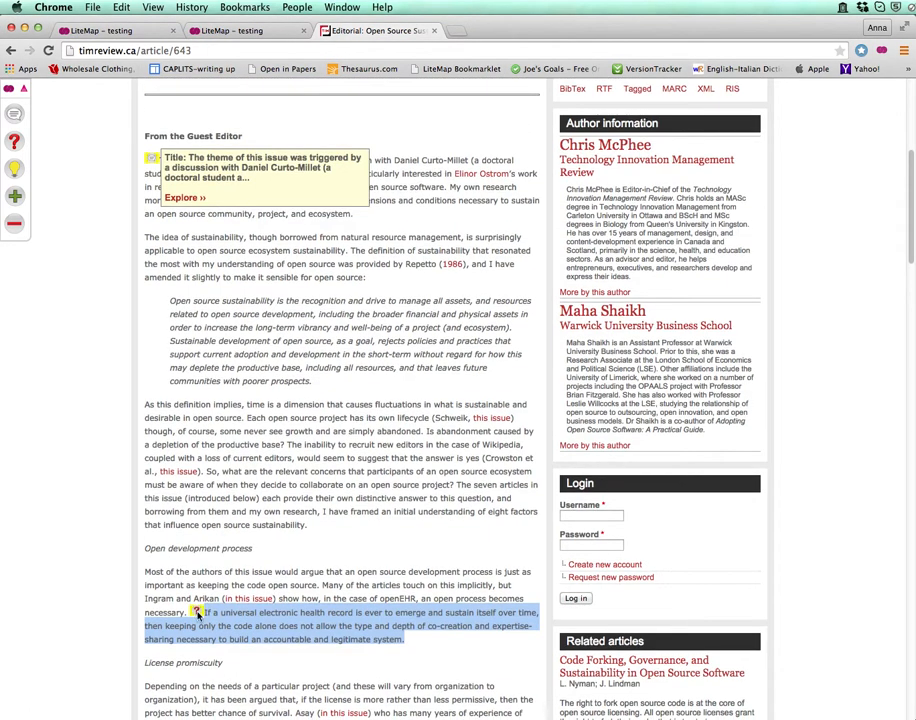
mouse_move(196, 609)
scroll(297, 544, down, 3)
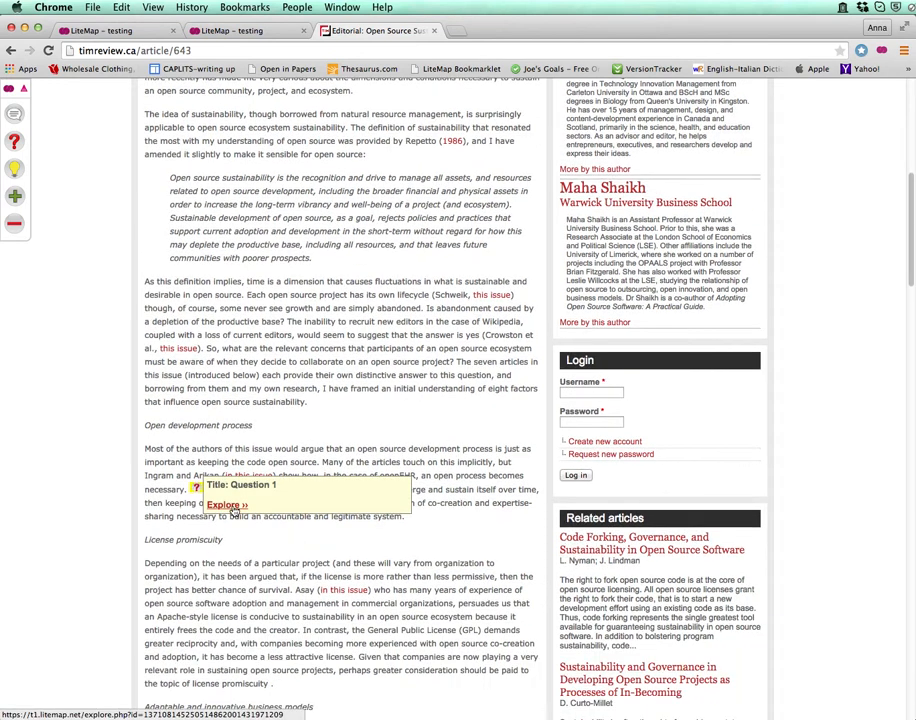
- Publish the opening text of the "Adaptable and innovative business models" paragraph as an idea summarised "Answer 1"
scroll(240, 539, down, 1)
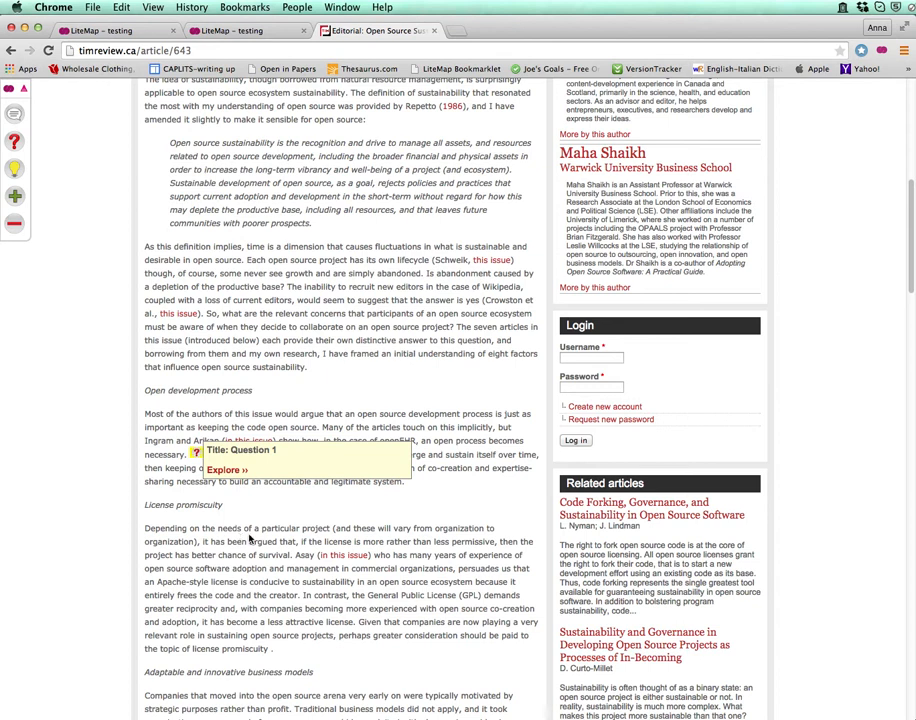
scroll(155, 509, down, 5)
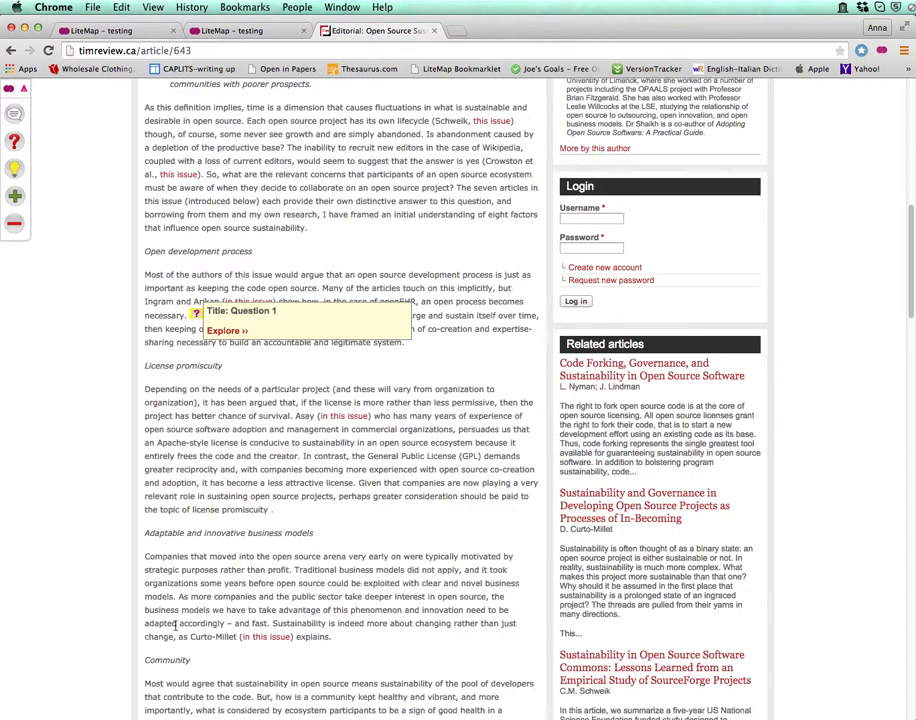
drag(145, 496, 396, 536)
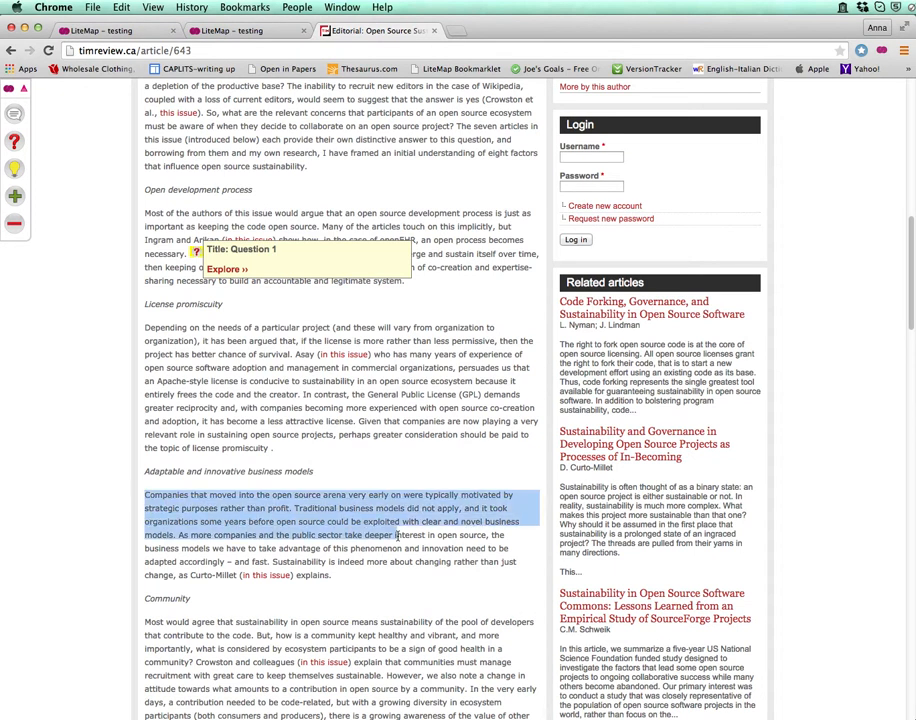
click(16, 170)
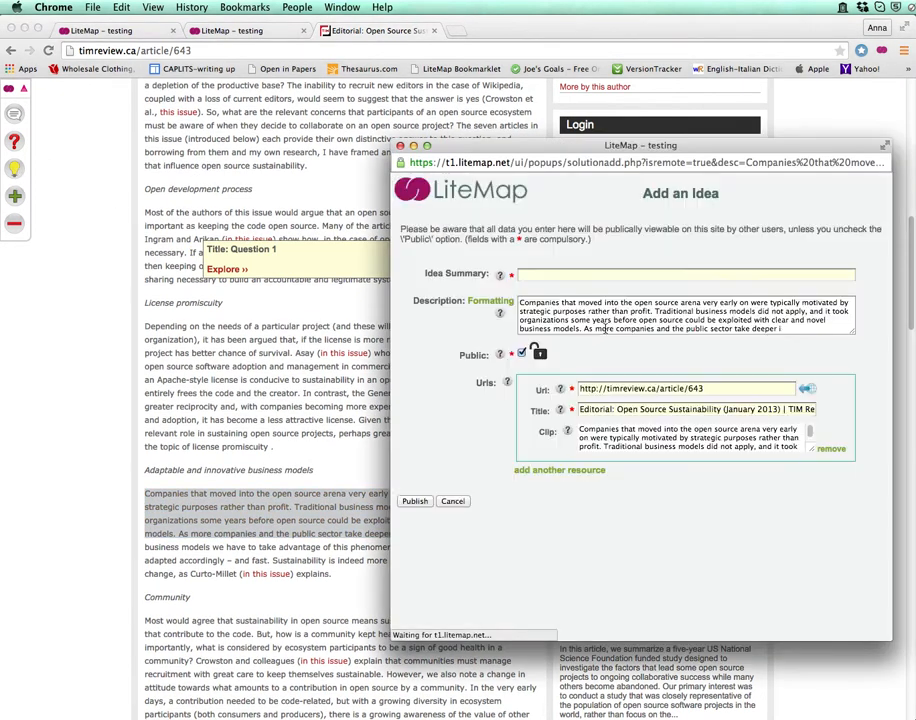
click(540, 273)
text(Answer)
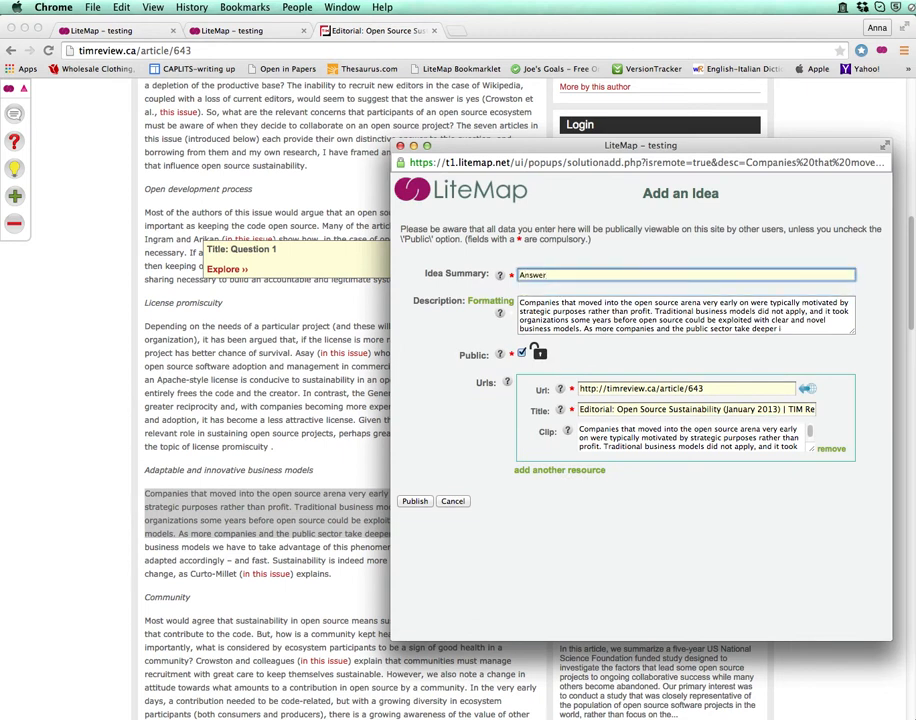
key(BackSpace)
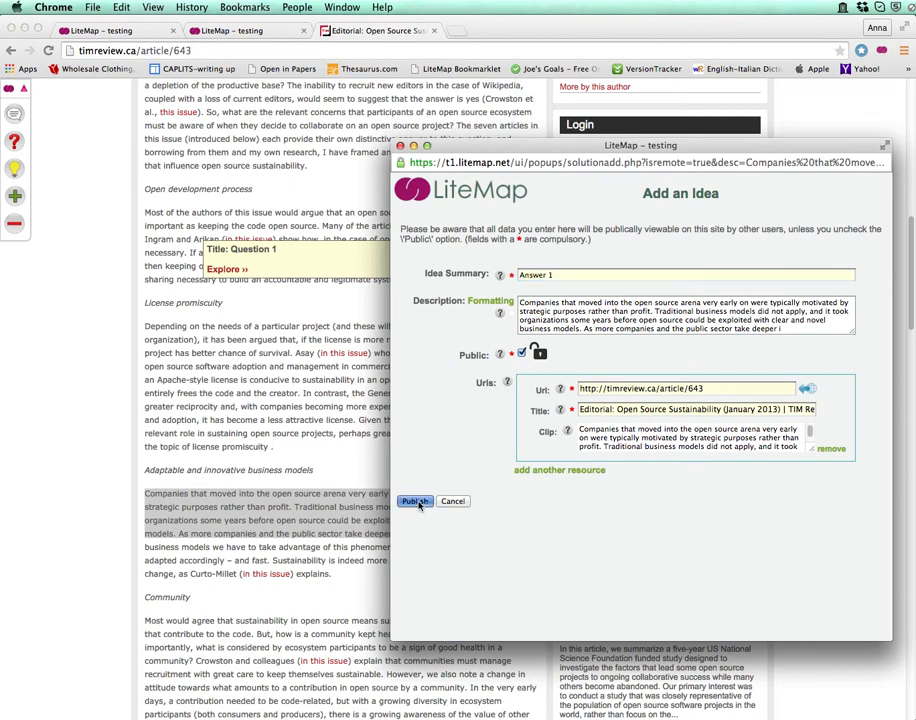
click(414, 502)
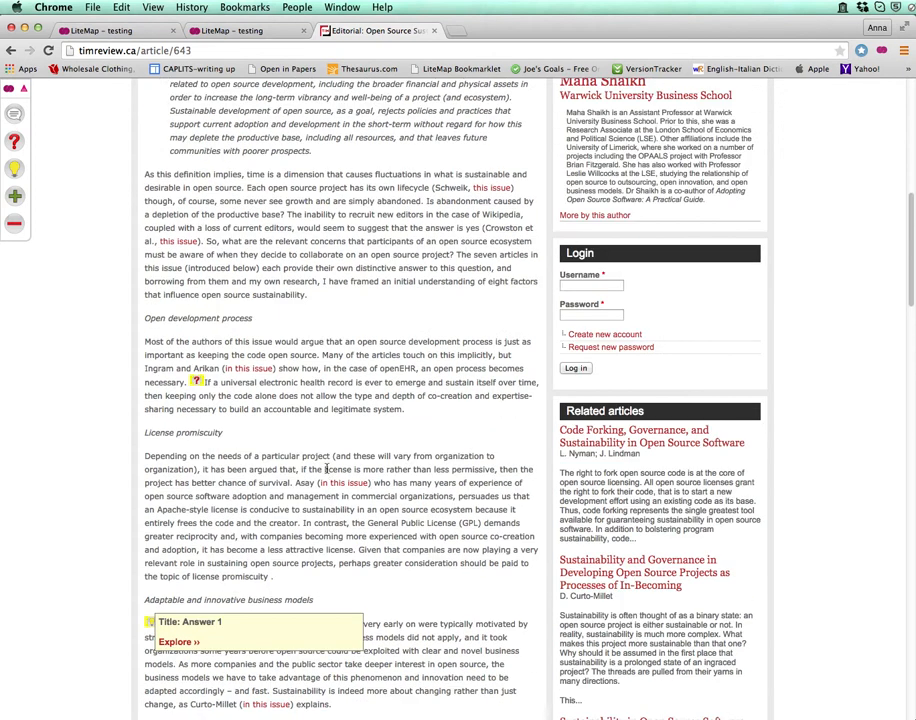
- Examine the comment marker under "From the Guest Editor" and the idea marker in the business models paragraph
scroll(326, 468, up, 8)
scroll(326, 468, up, 2)
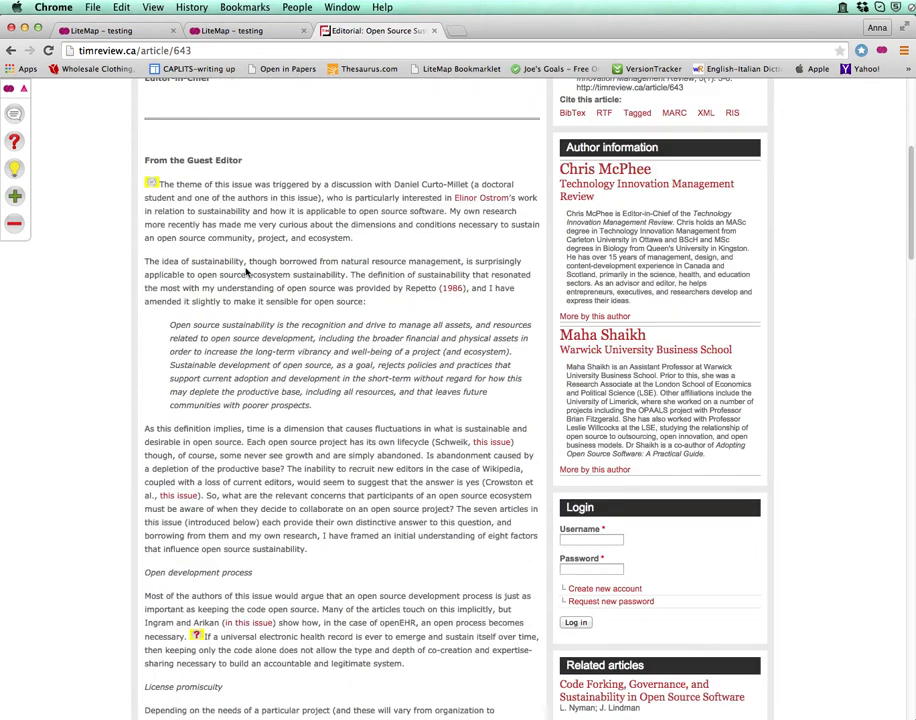
click(153, 185)
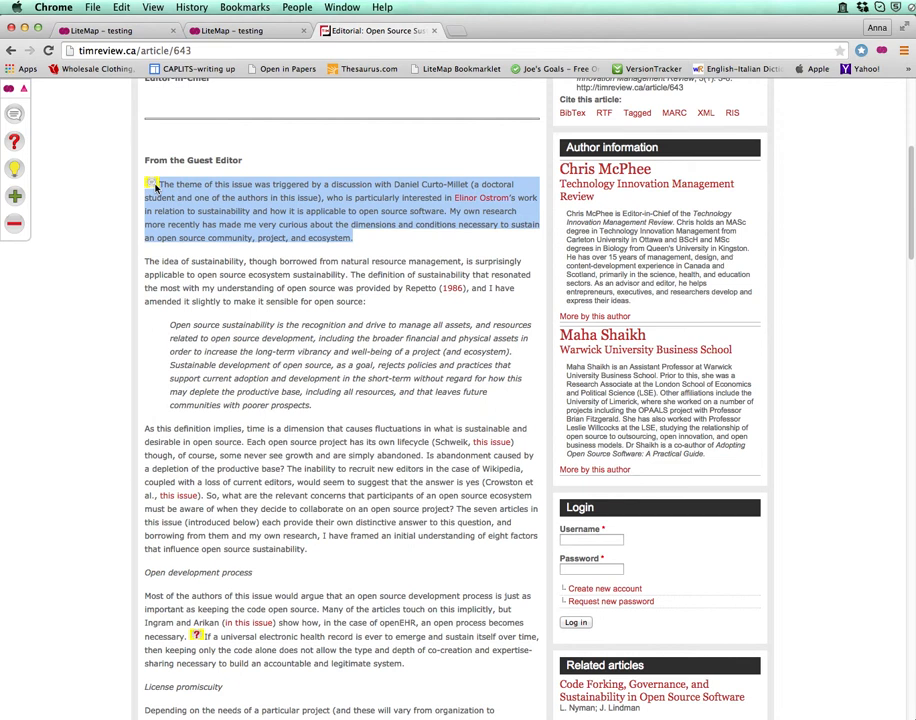
scroll(233, 468, down, 4)
scroll(324, 523, down, 4)
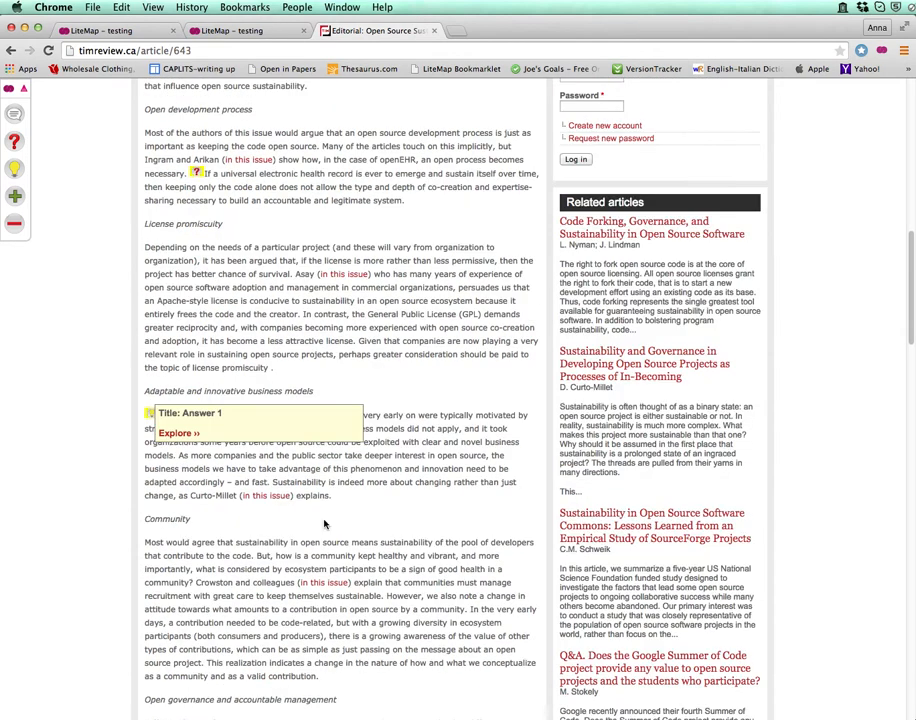
click(153, 415)
- Publish the text from "Most would agree" to "passing on the" under Community as a supporting argument summarised "Pro1"
scroll(305, 594, down, 1)
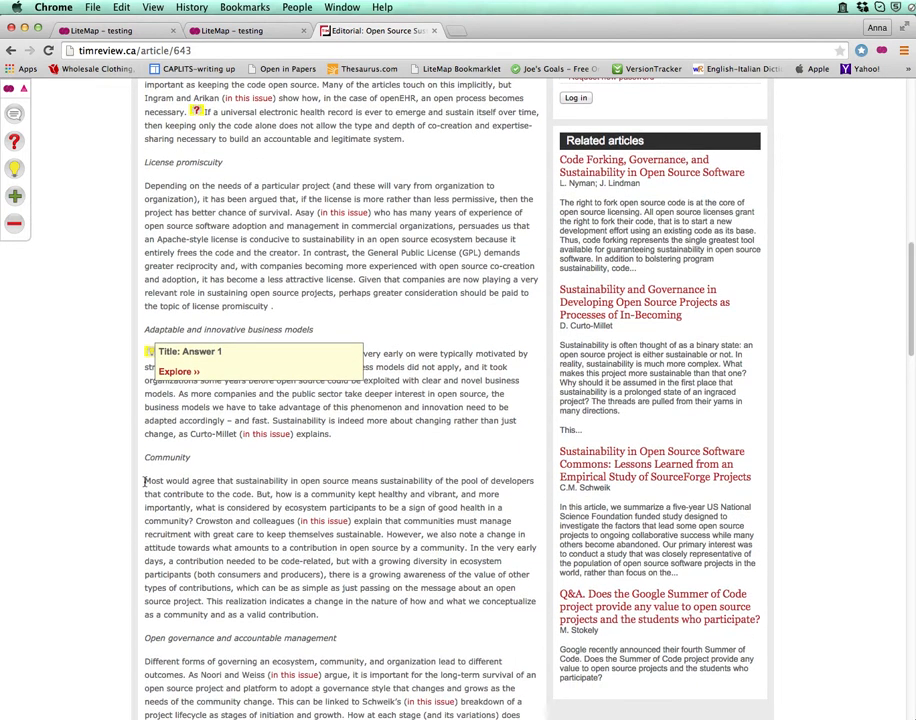
drag(145, 481, 418, 588)
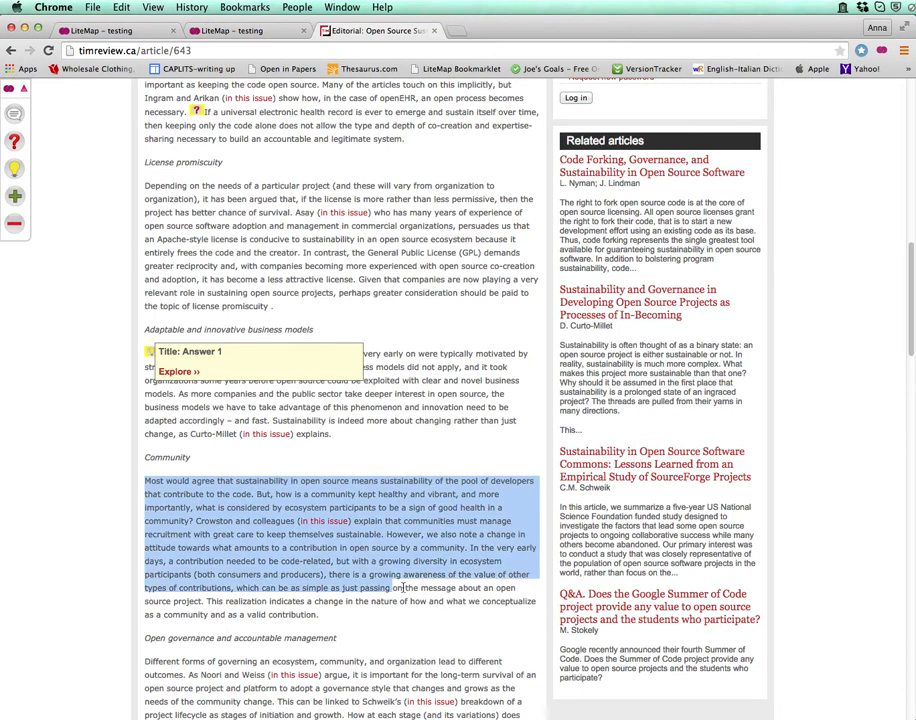
click(22, 201)
click(531, 275)
text(p)
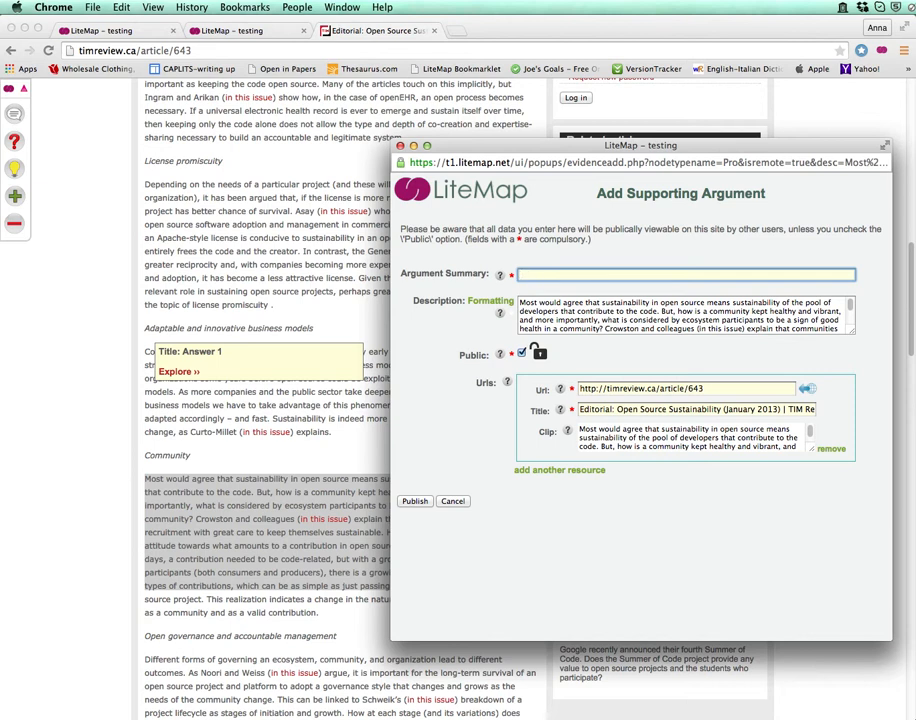
text(Pro1)
click(414, 501)
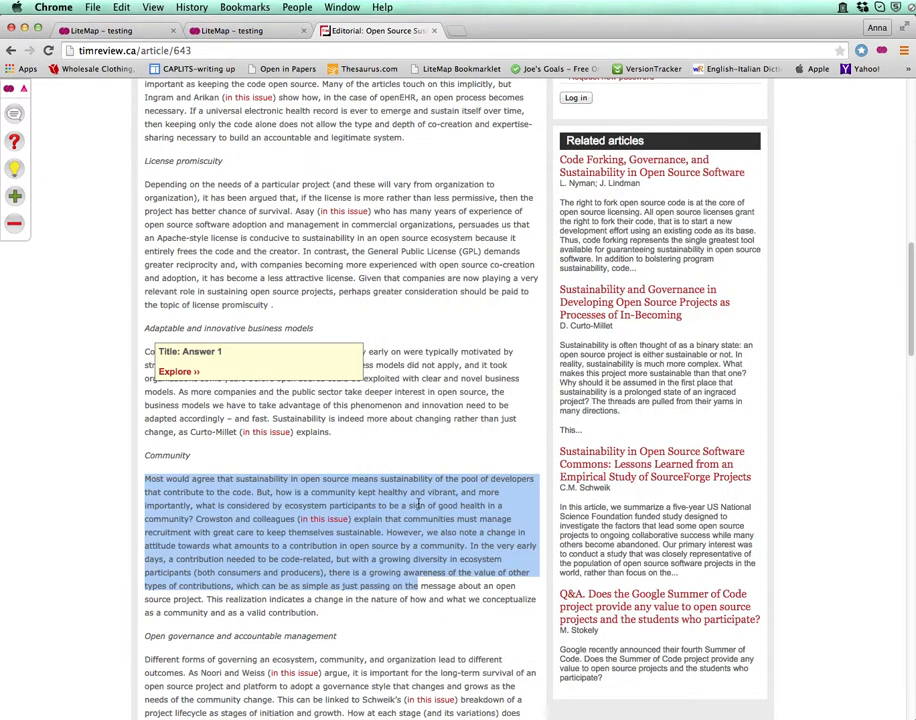
scroll(371, 488, down, 15)
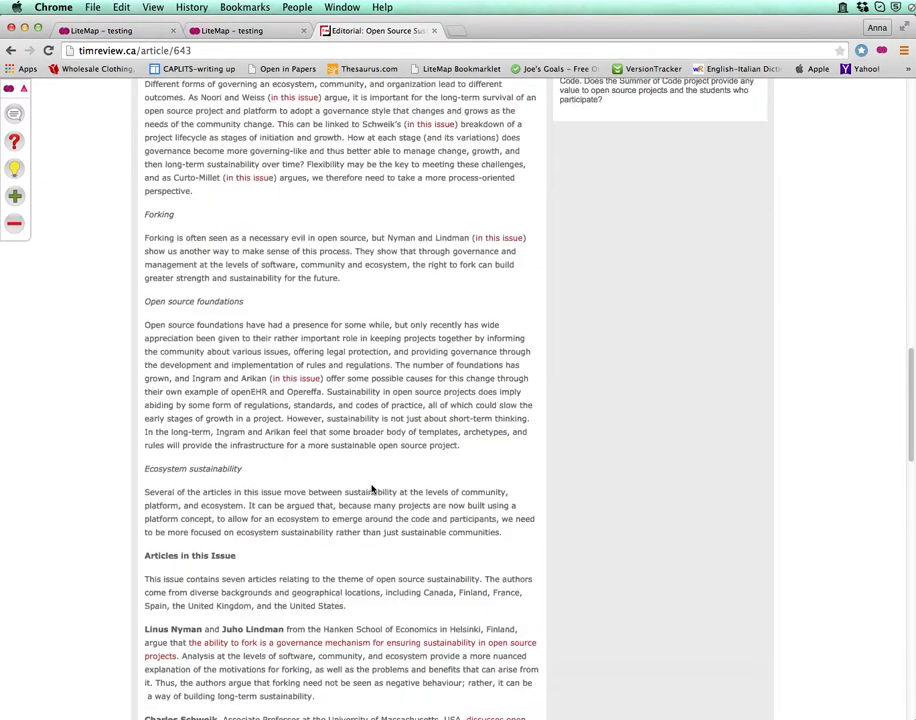
scroll(371, 488, up, 5)
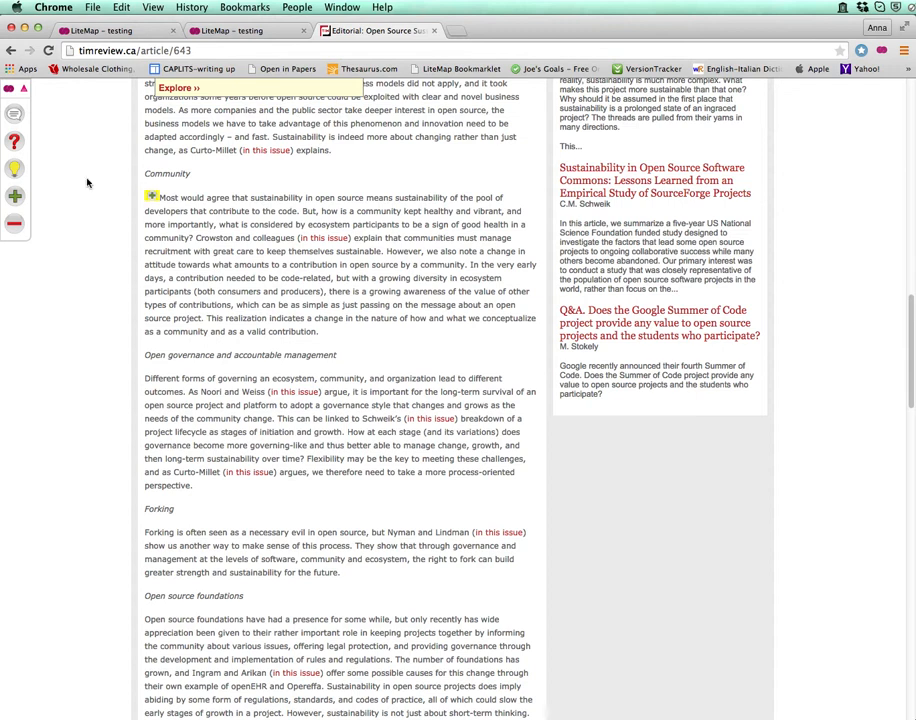
click(14, 224)
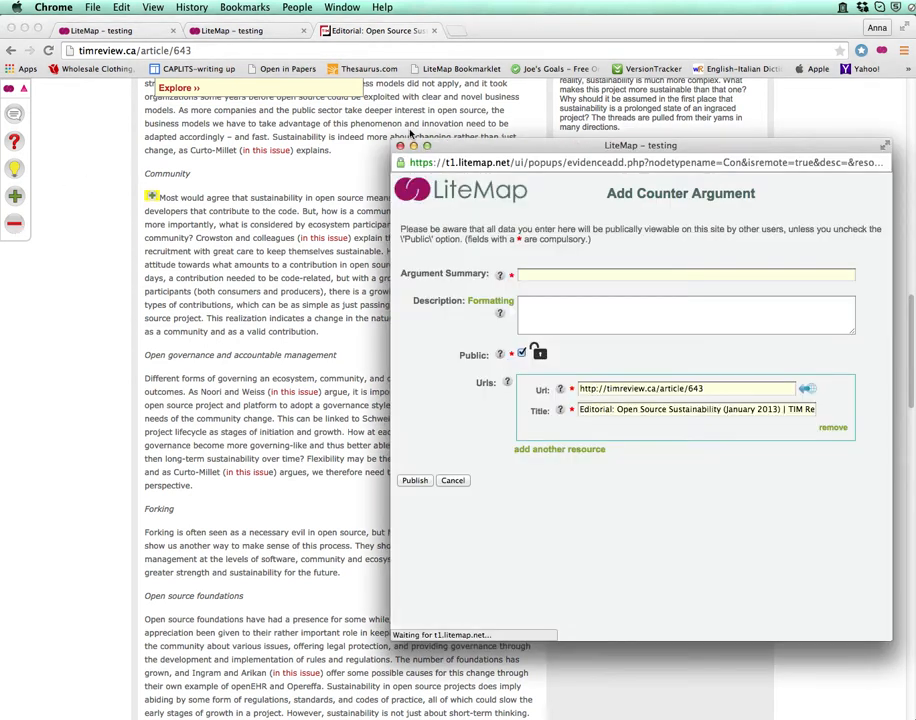
click(413, 146)
- Publish the passage from "revaluate and redefine contribution" to "Contribution to open" as a counter argument summarised "con"
scroll(218, 469, up, 10)
scroll(218, 469, down, 15)
scroll(231, 425, up, 6)
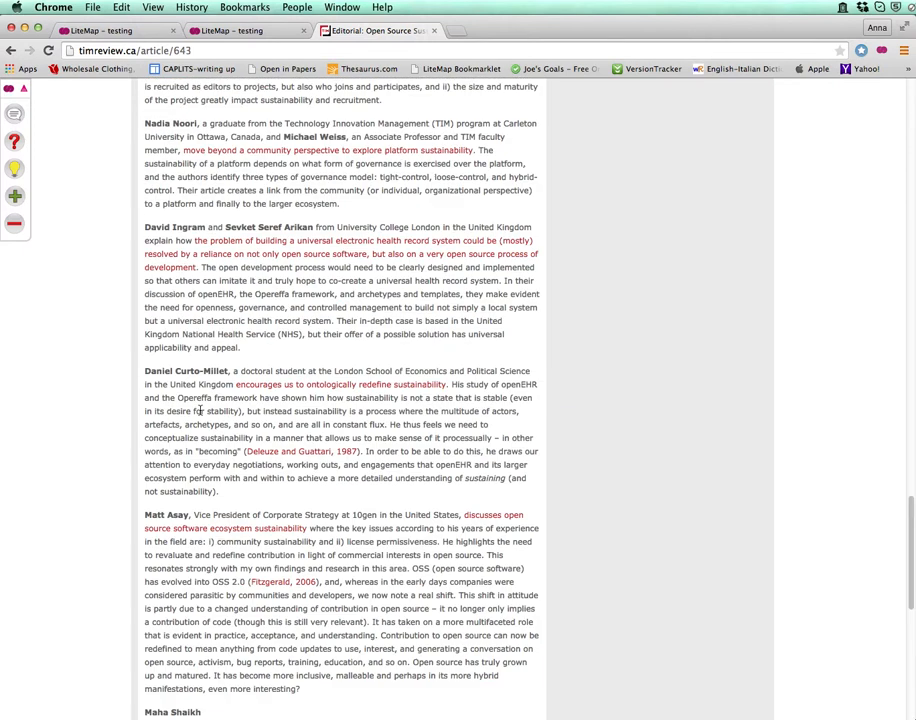
drag(155, 555, 460, 635)
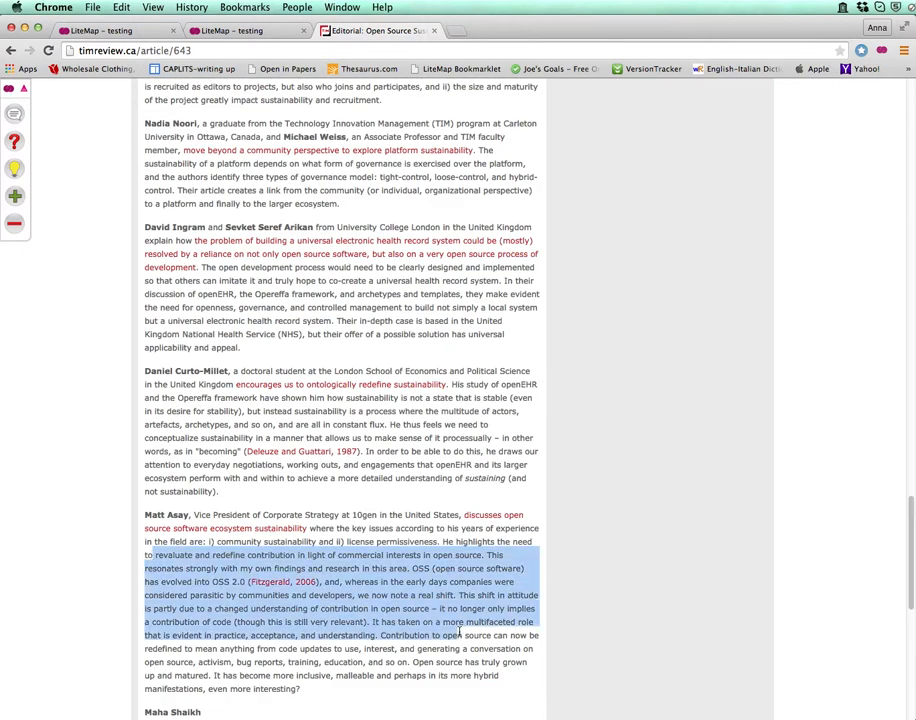
click(15, 223)
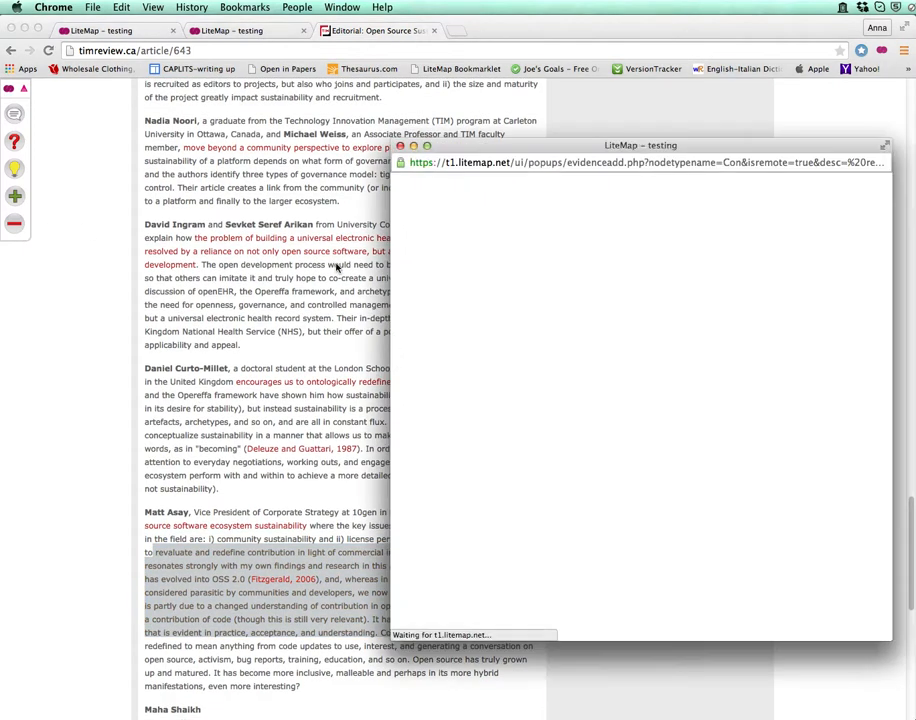
click(548, 275)
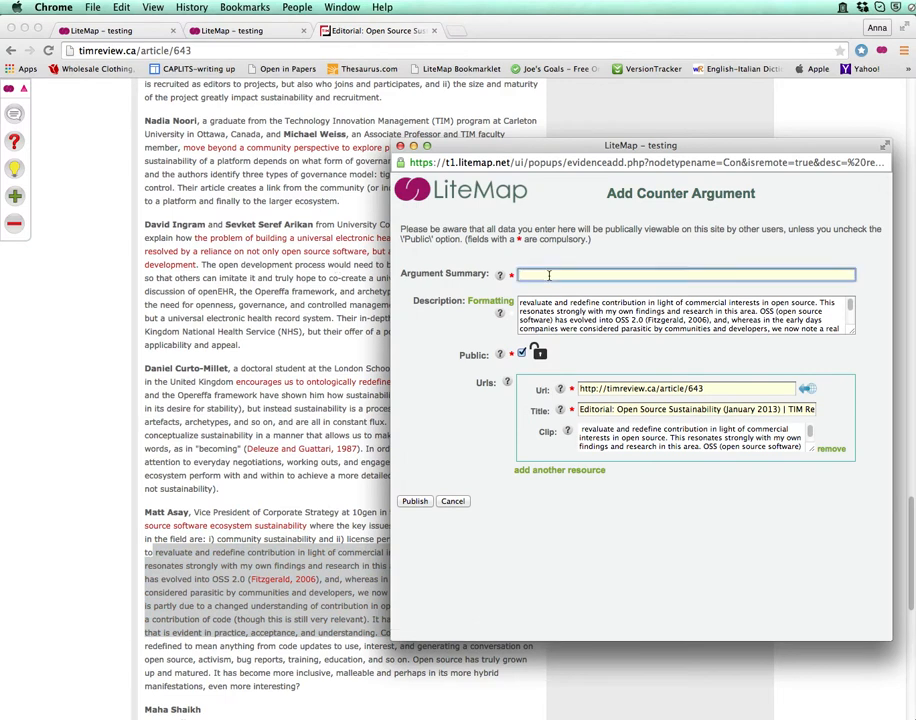
text(con)
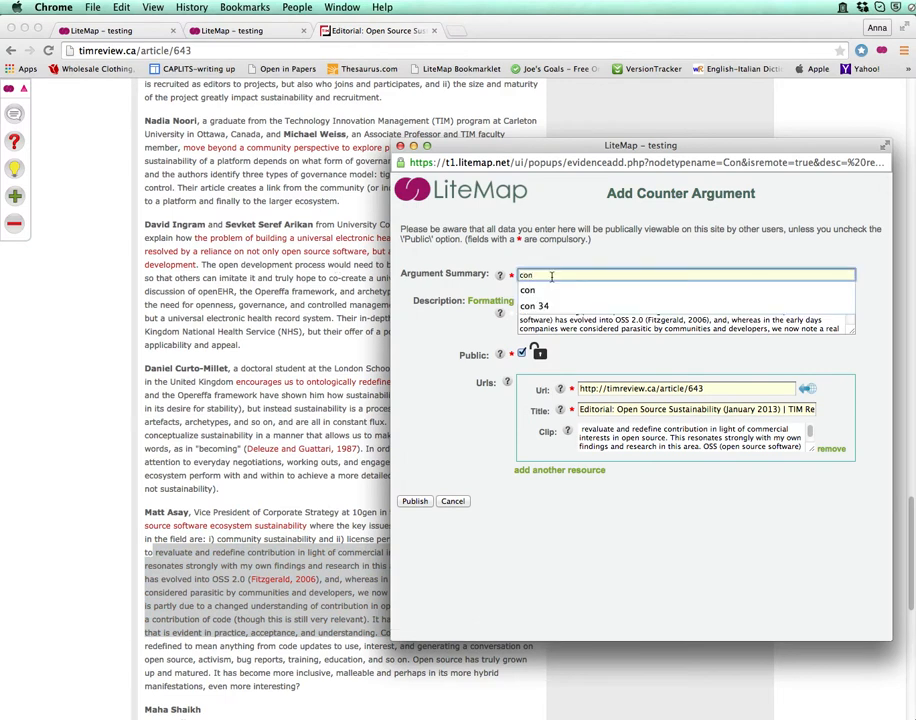
click(527, 290)
click(414, 501)
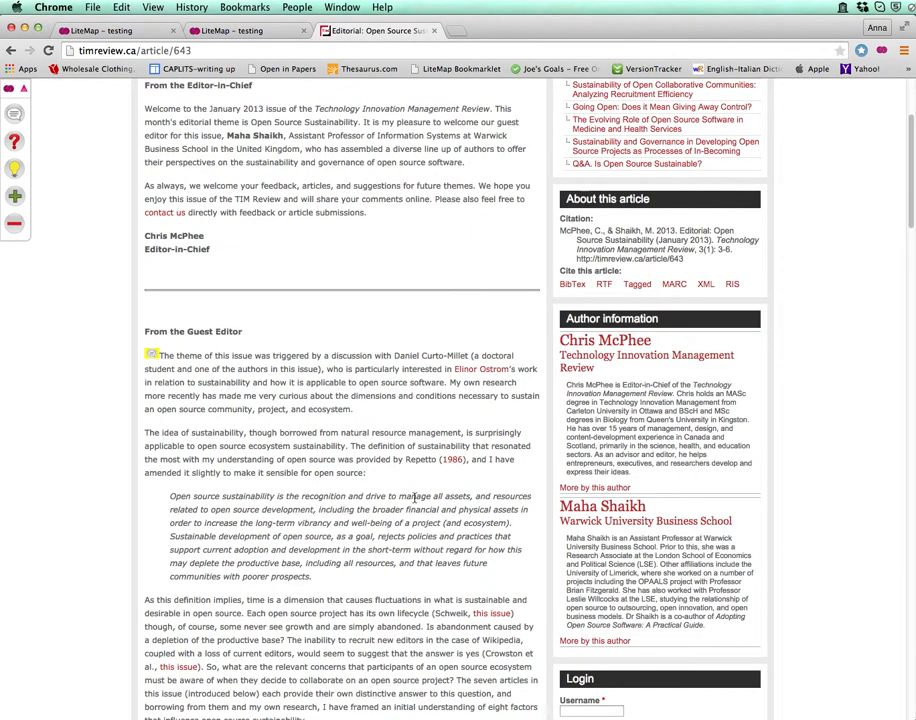
- Examine the supporting argument marker under Community, the issue marker under Open development process and the comment marker under "From the Guest Editor"
scroll(414, 497, down, 10)
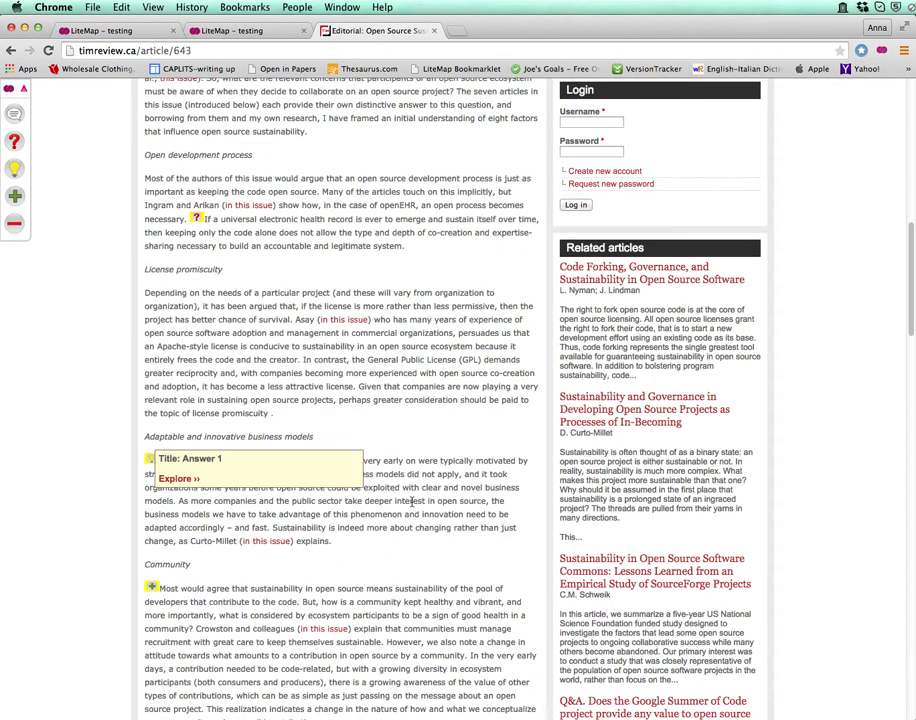
scroll(411, 502, down, 1)
mouse_move(152, 567)
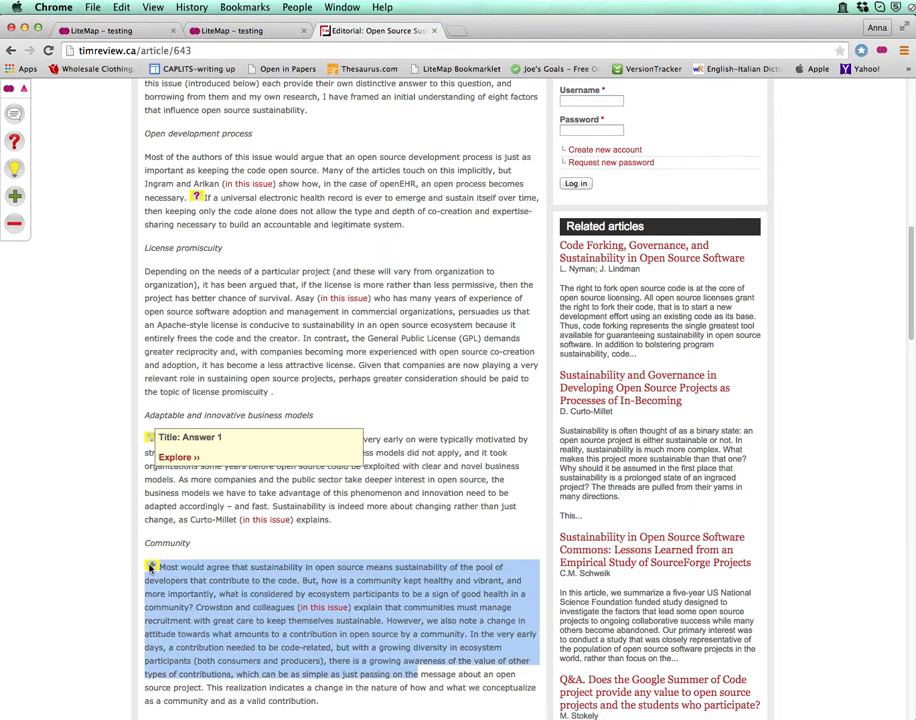
scroll(236, 304, up, 3)
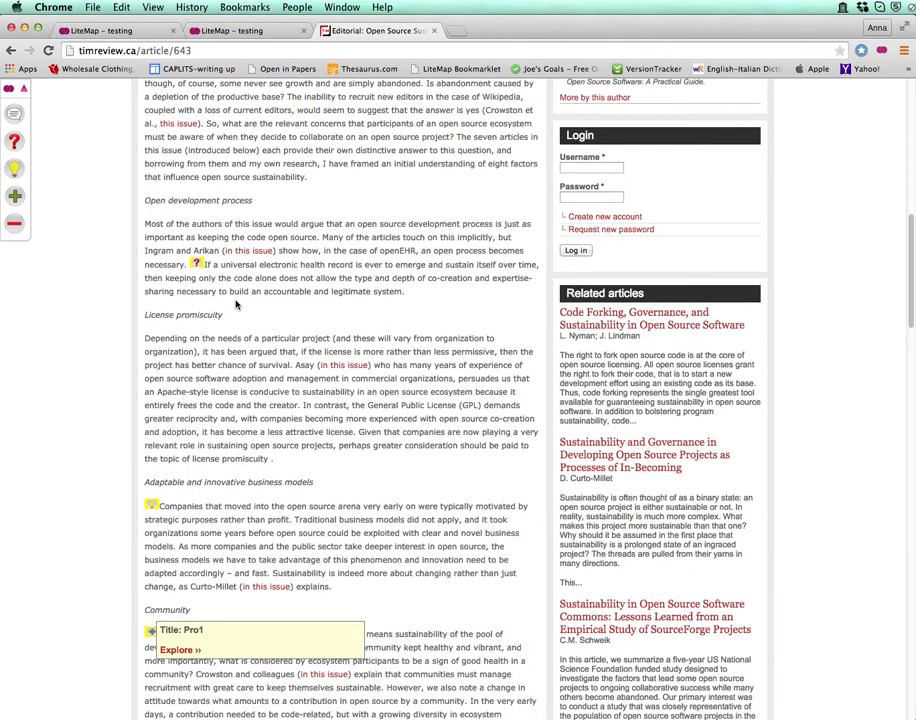
mouse_move(196, 264)
scroll(206, 253, up, 5)
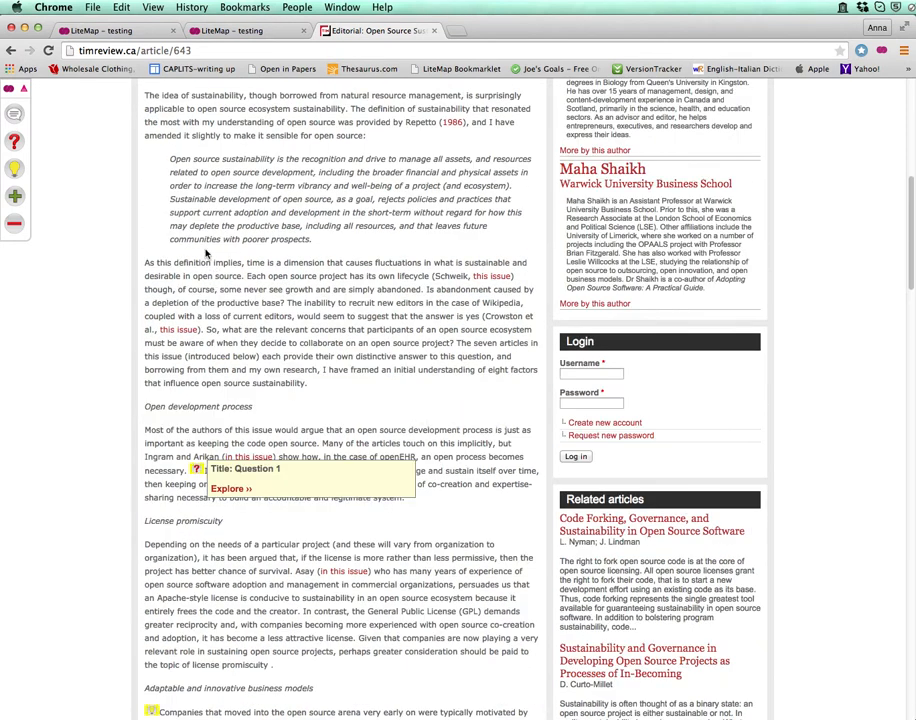
scroll(206, 253, up, 8)
mouse_move(150, 351)
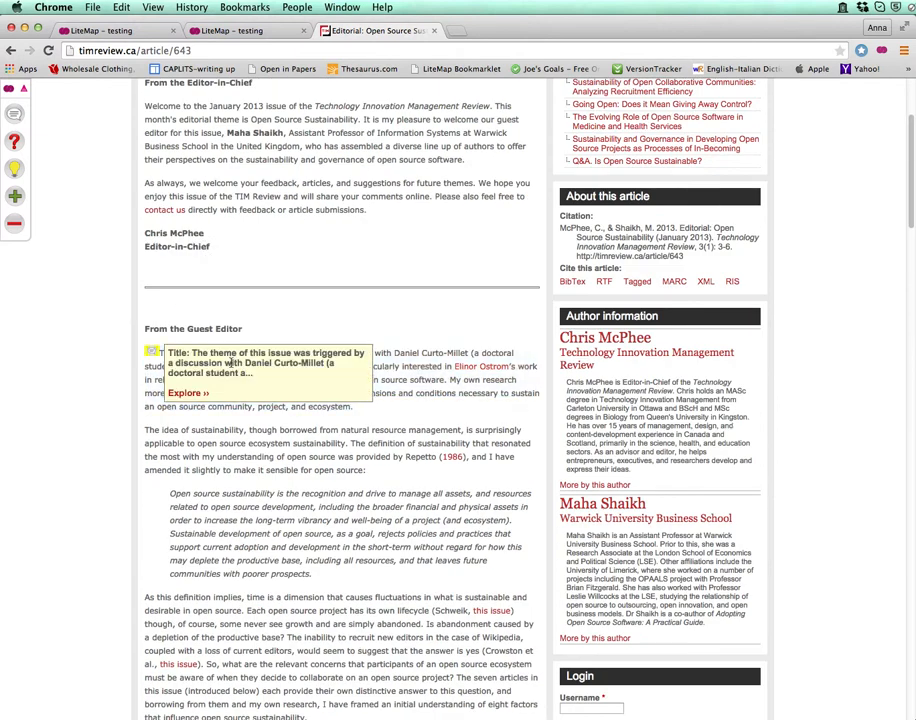
scroll(230, 363, down, 15)
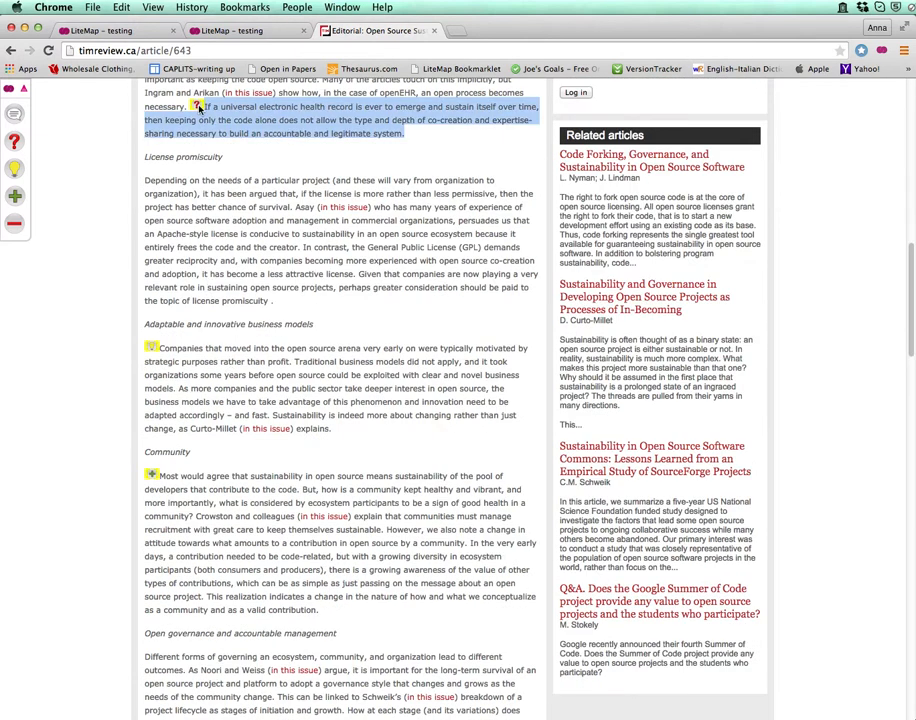
mouse_move(198, 106)
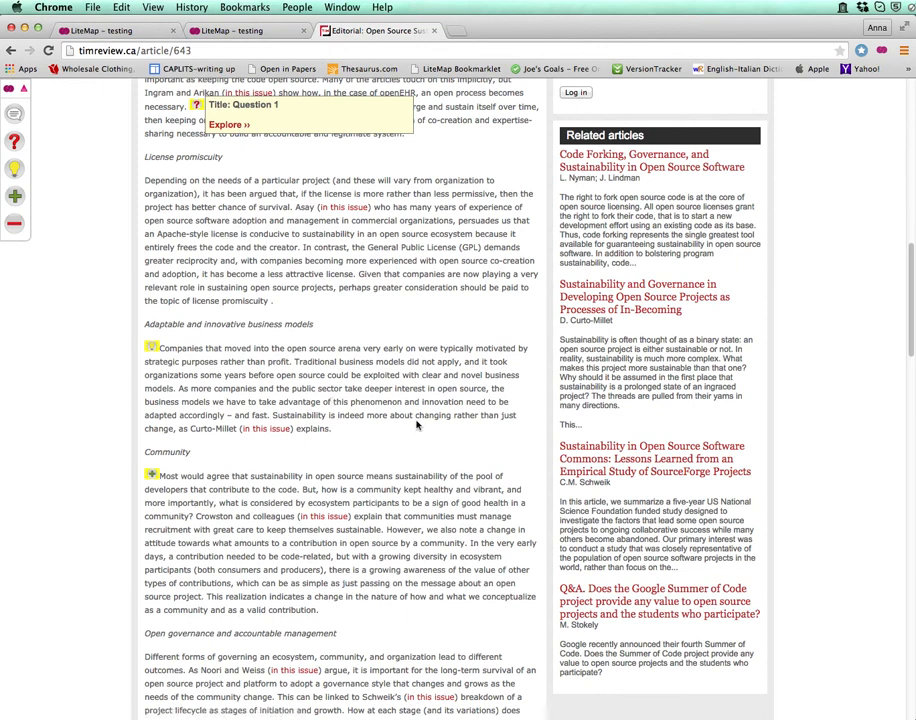
- Open the article "Code Forking, Governance, and Sustainability in Open Source Software" from the same issue
scroll(417, 421, up, 12)
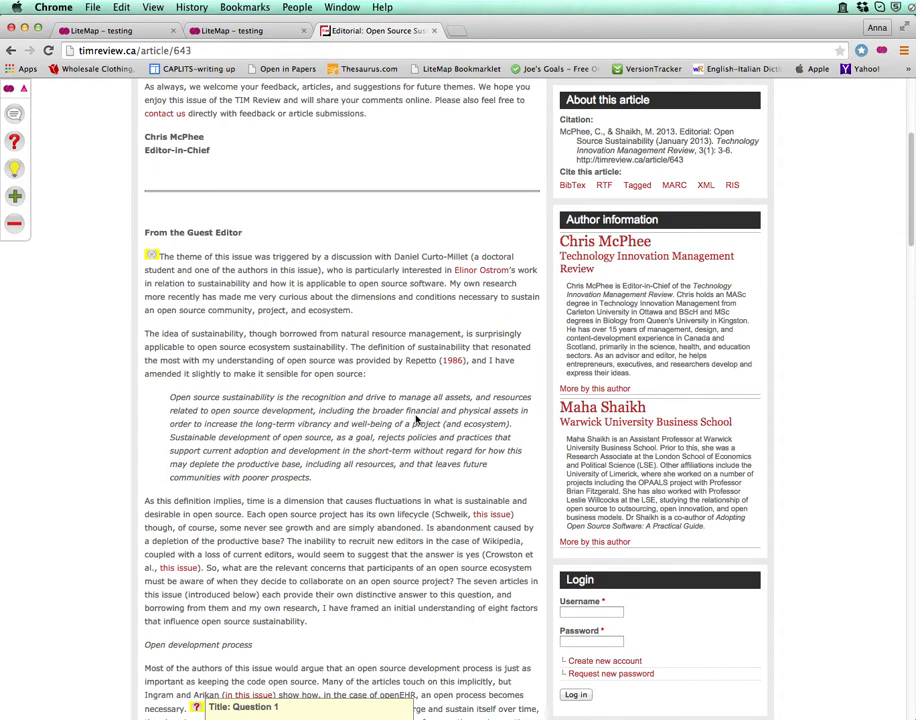
scroll(417, 421, up, 6)
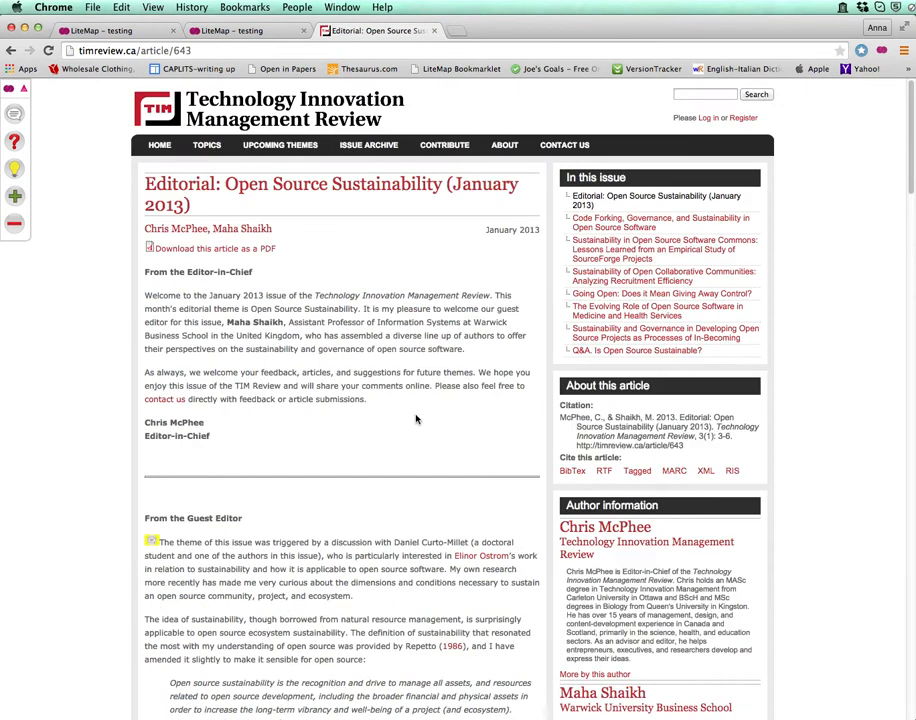
click(603, 227)
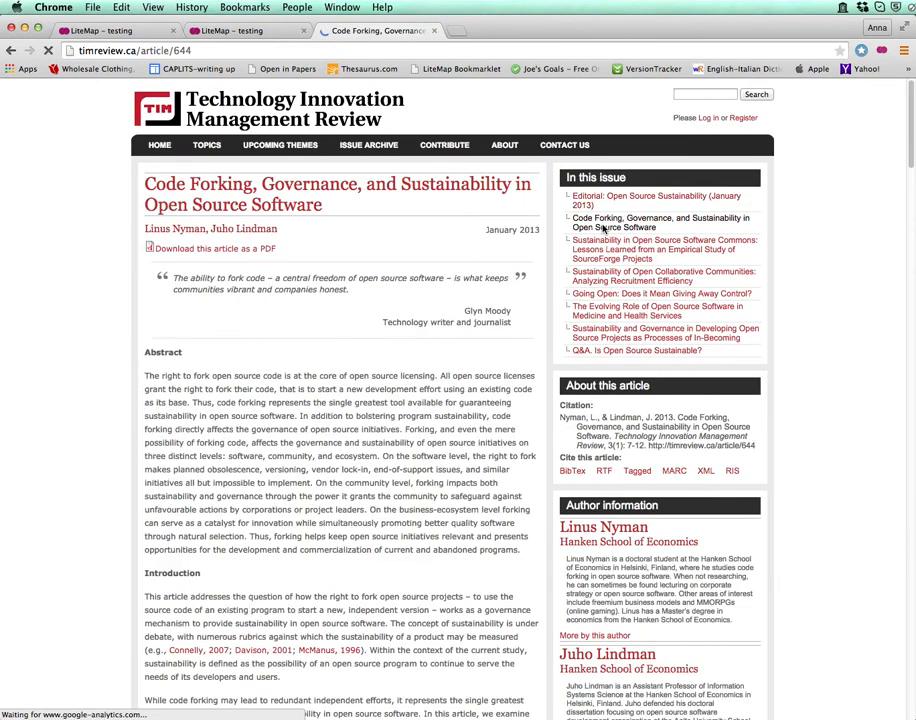
- Publish the Abstract text from "ustainability in open source software" to "the community to safeguard" as an idea summarised "answer 2"
drag(145, 415, 492, 495)
click(14, 168)
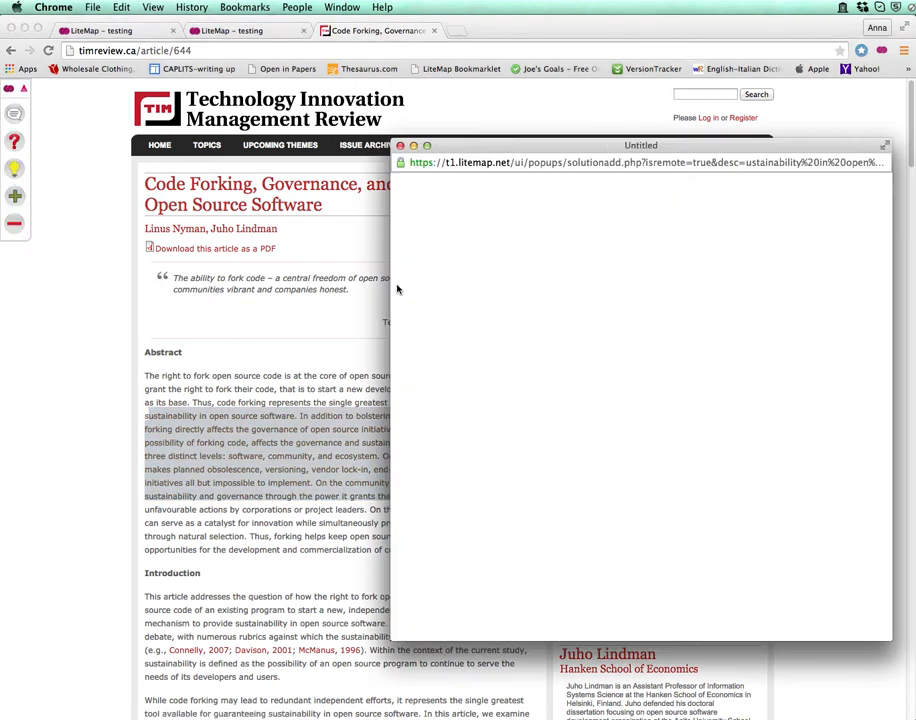
click(556, 272)
text(answer 2)
click(422, 502)
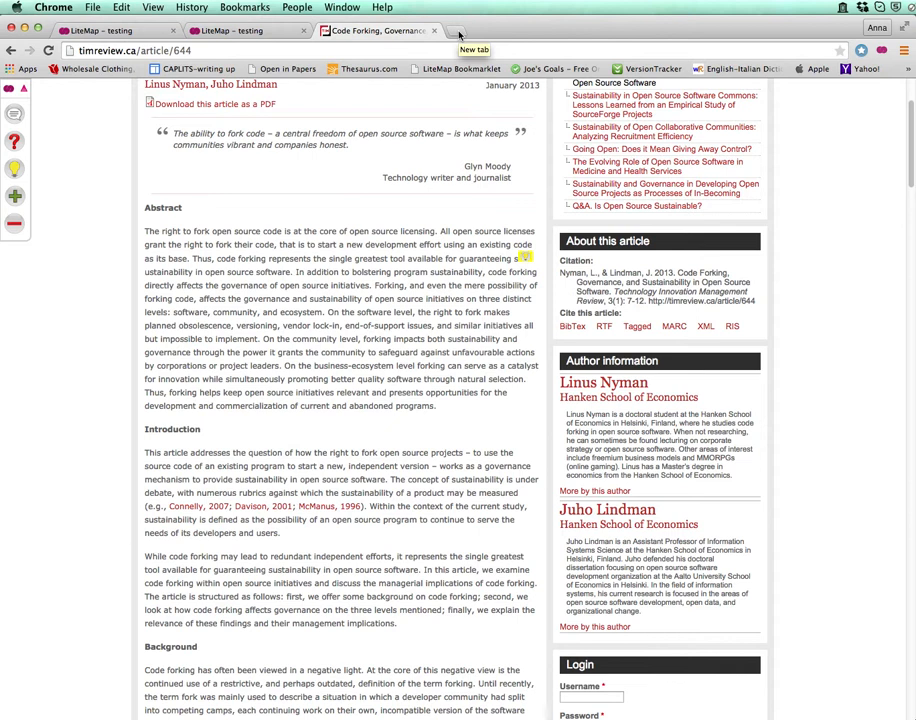
- Explore the "answer 2" idea from its marker in the Abstract and add it to the existing map "Long-term financial sustainability for Loomio"
drag(418, 352, 528, 260)
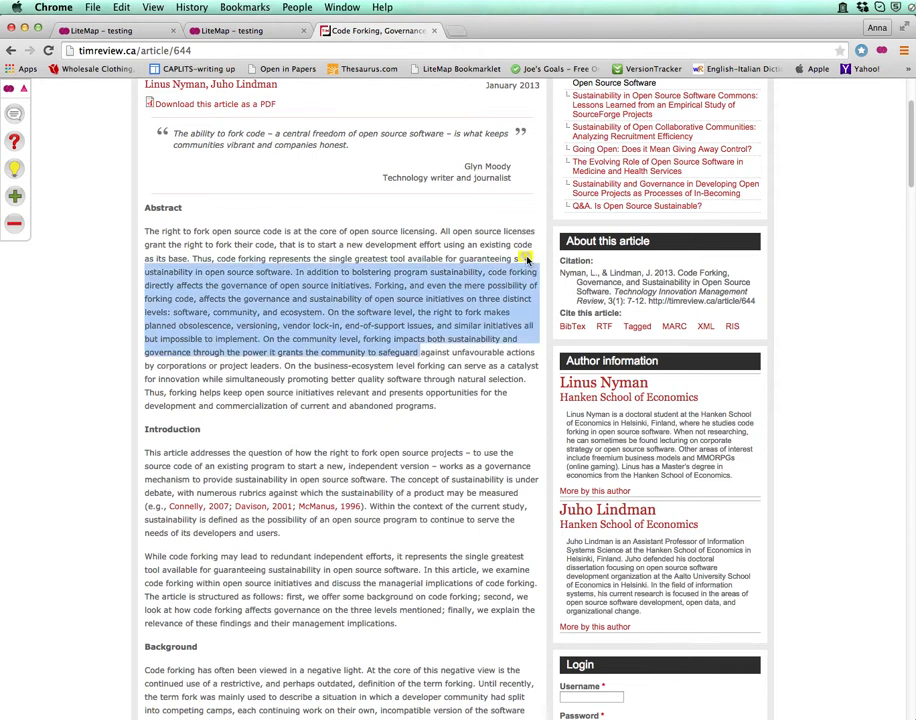
mouse_move(526, 258)
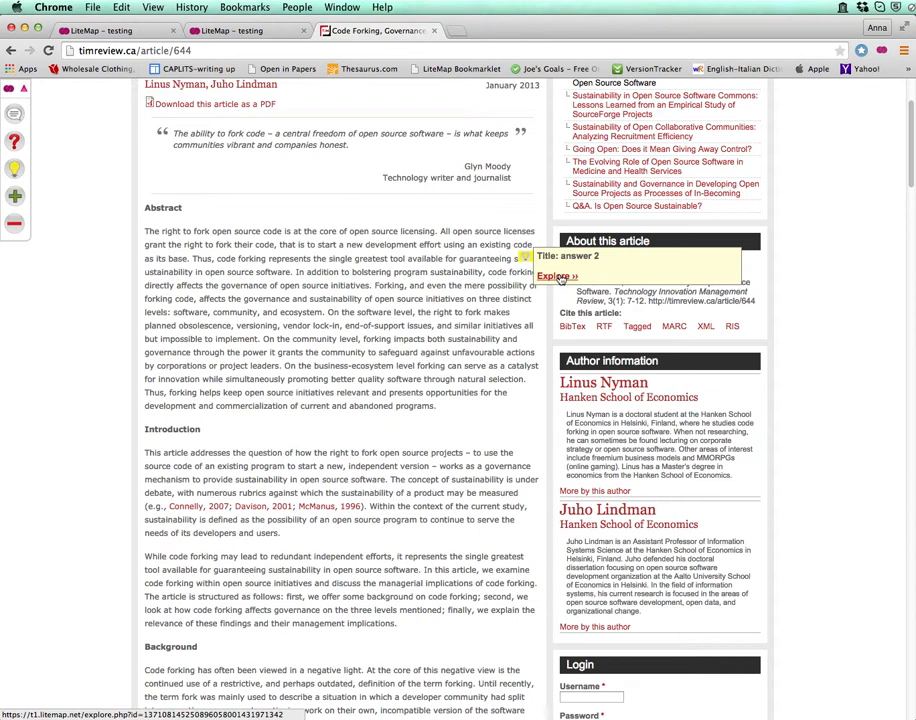
click(557, 276)
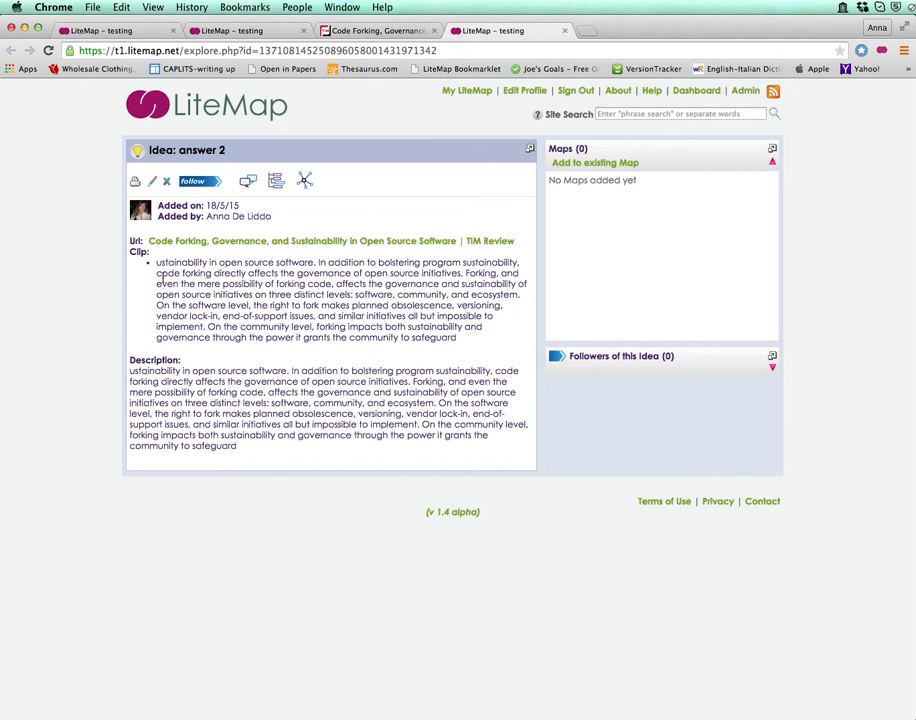
drag(151, 265, 476, 337)
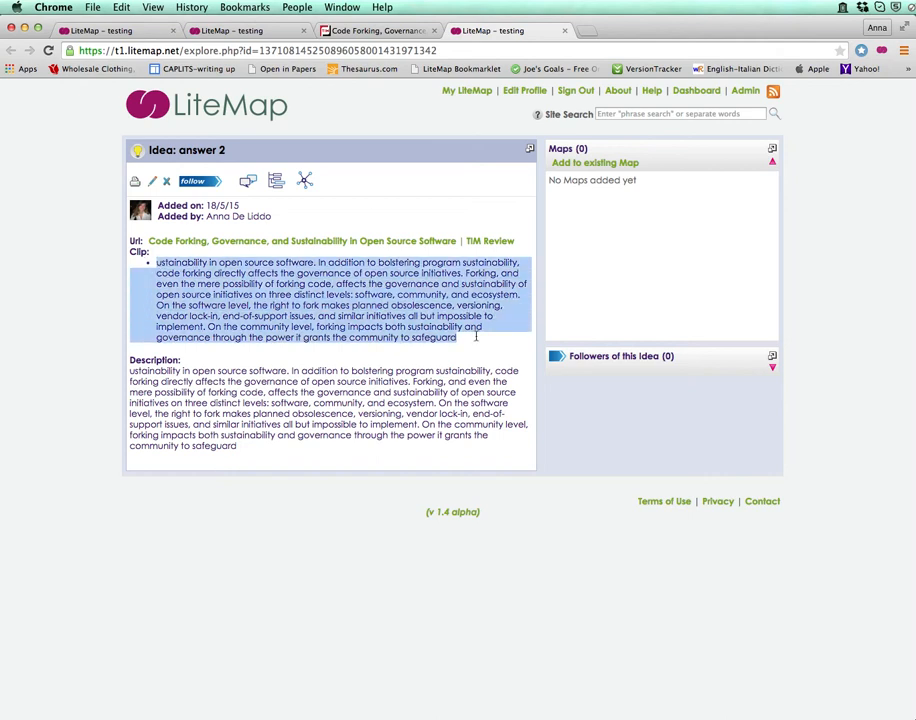
click(603, 164)
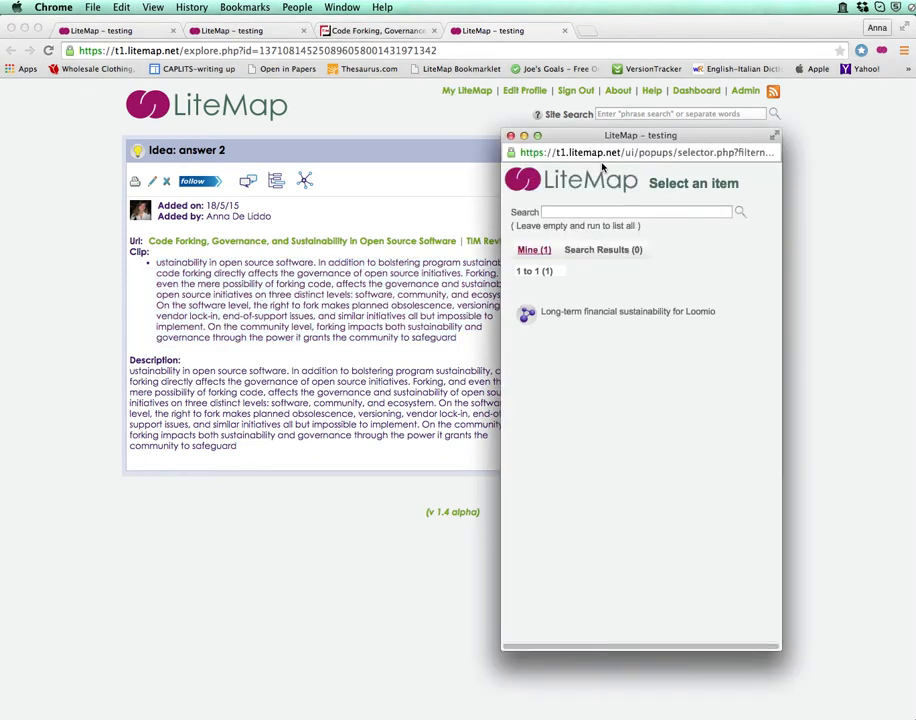
click(633, 314)
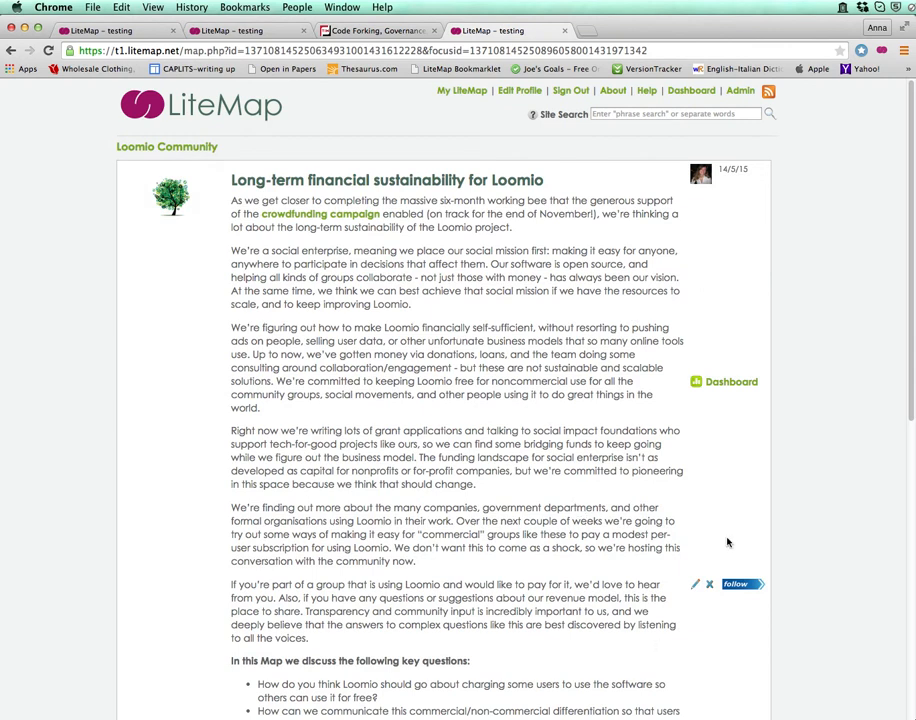
- Reposition the "answer 2" idea in the map and link it as a response to the question "How can we communicate this commercial/non-commercial differentiation"
scroll(429, 536, down, 5)
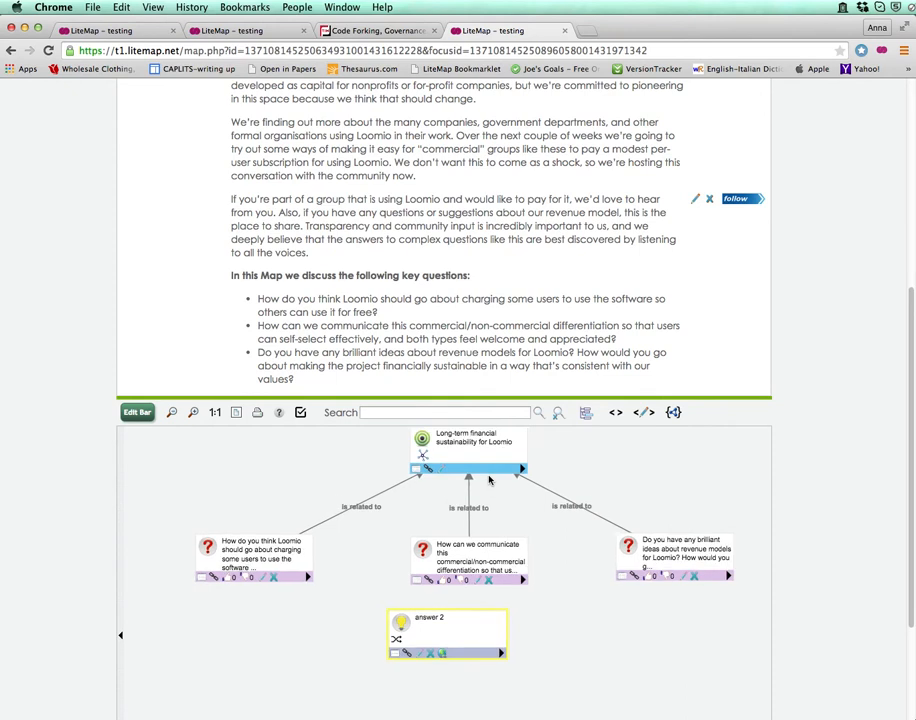
drag(912, 524, 912, 625)
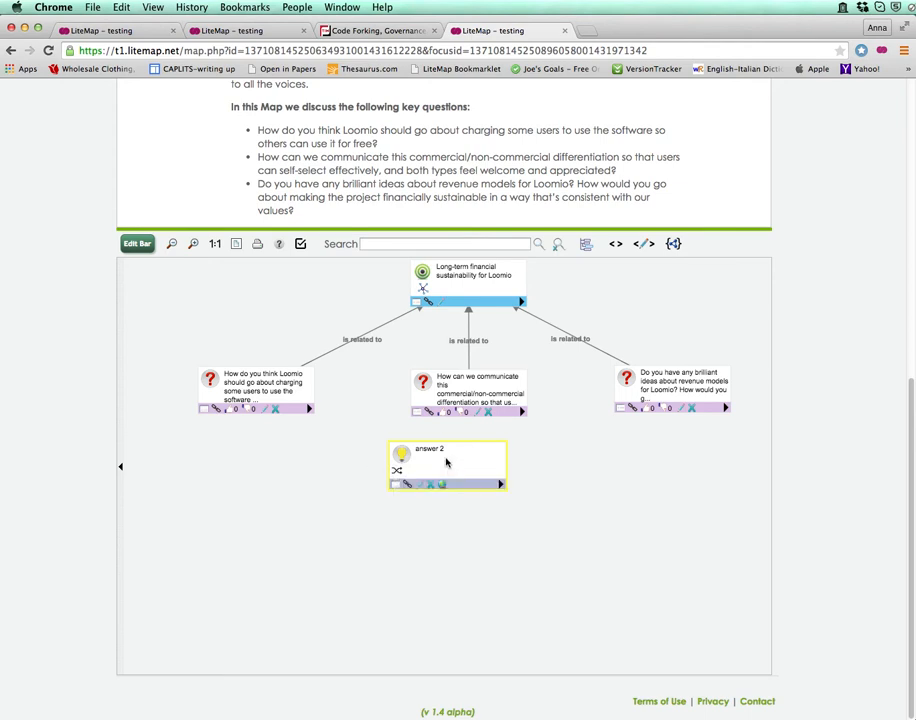
drag(446, 460, 381, 501)
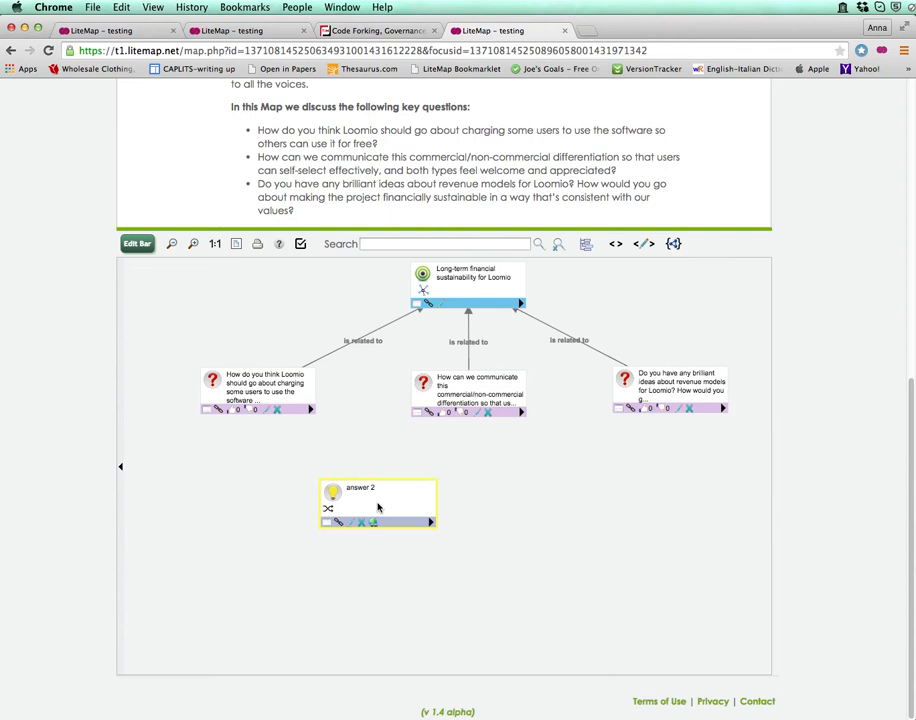
drag(378, 508, 470, 398)
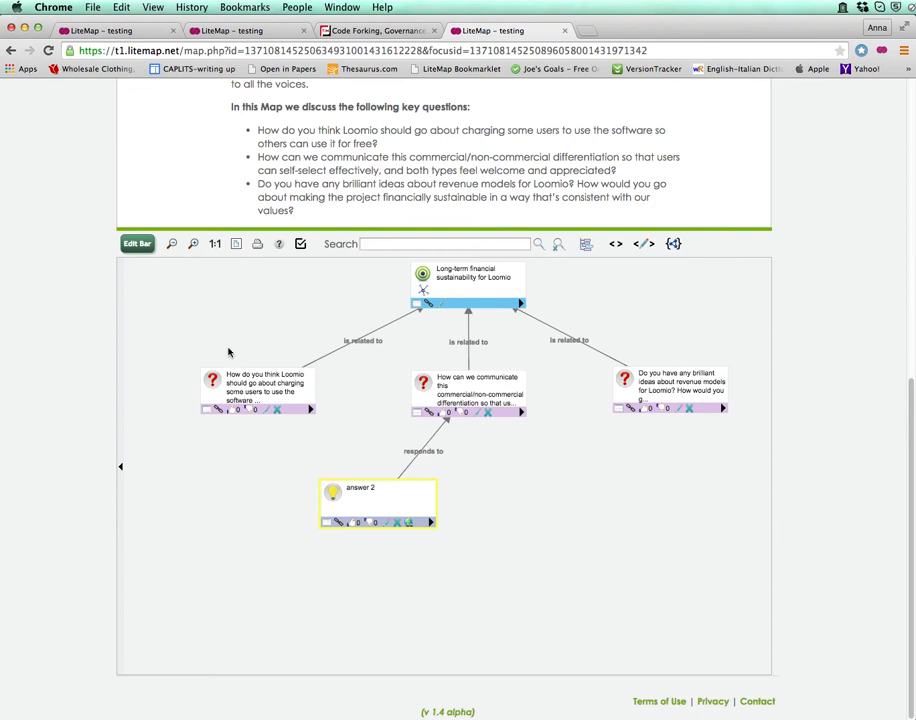
- Show the map's inbox and place the "Pro1" supporting argument from it on the map, below the "answer 2" idea
click(133, 244)
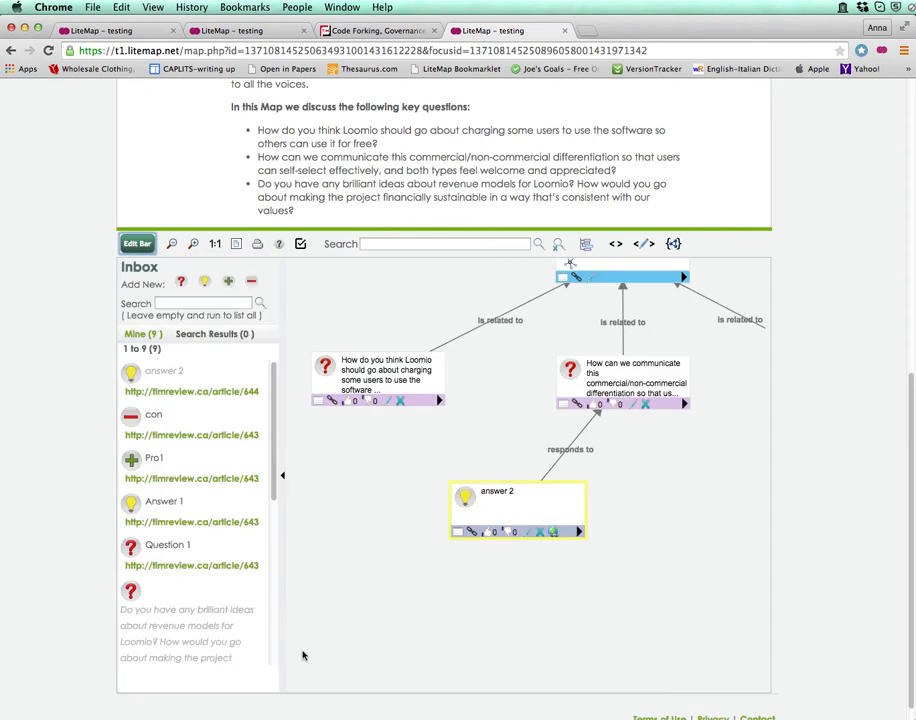
scroll(230, 520, up, 2)
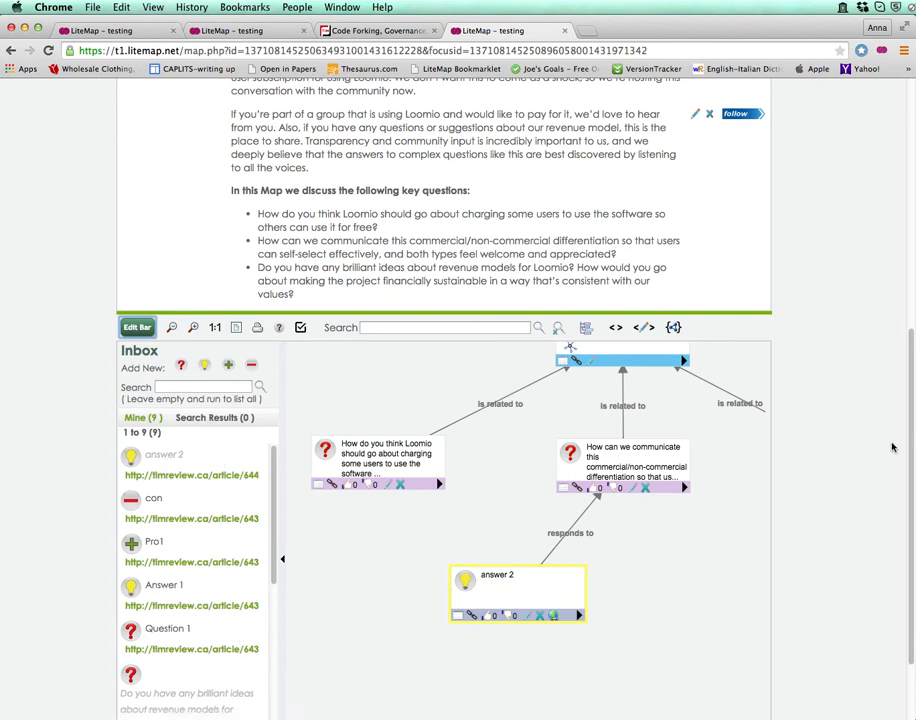
scroll(911, 460, down, 3)
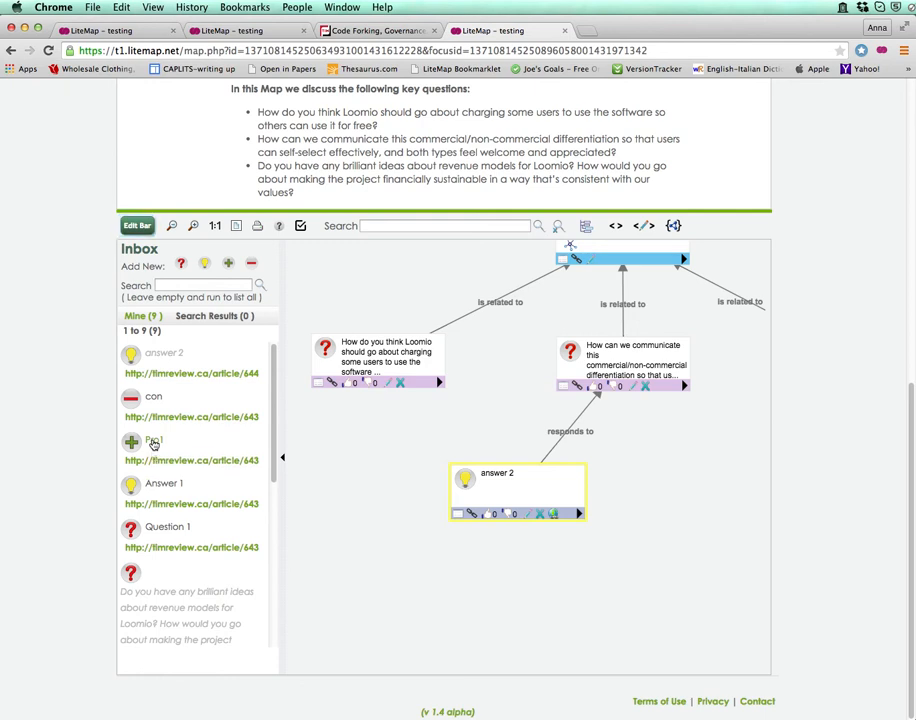
drag(153, 444, 384, 599)
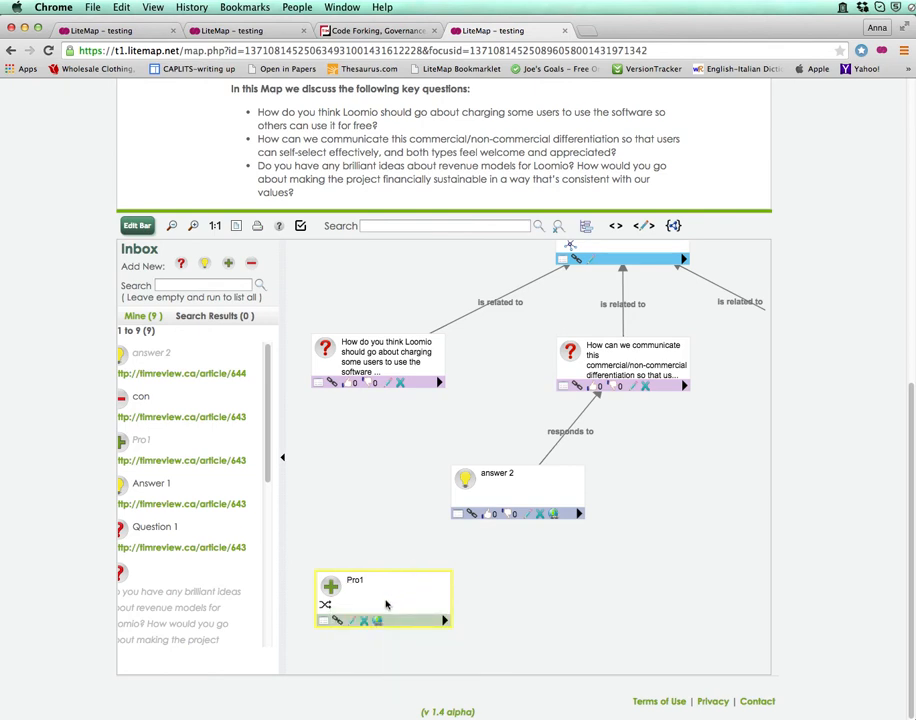
- Link the "Pro1" argument to the "answer 2" idea with a "supports" connection
drag(392, 595, 523, 496)
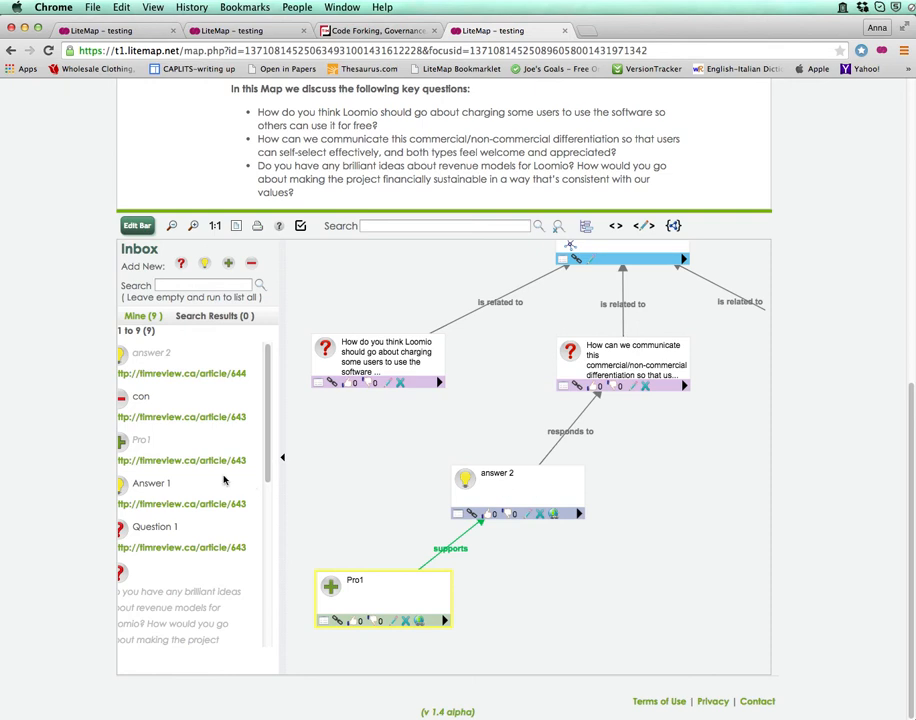
- Place the "con" counter-argument from the inbox on the map below "answer 2" and link it to that idea as a challenge
drag(146, 403, 622, 613)
drag(622, 613, 620, 609)
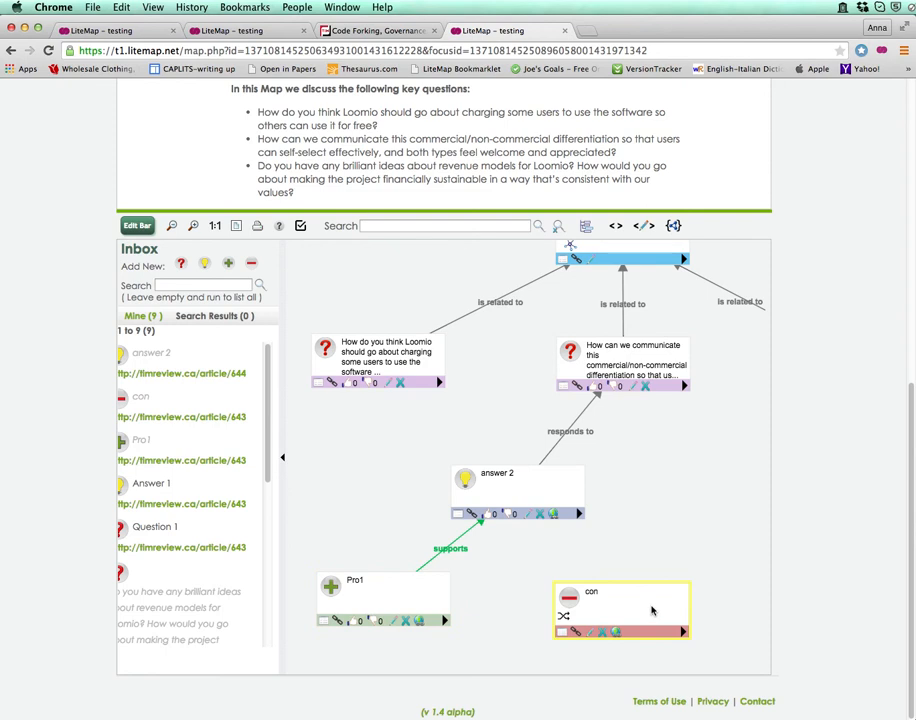
drag(563, 615, 518, 500)
drag(517, 497, 520, 500)
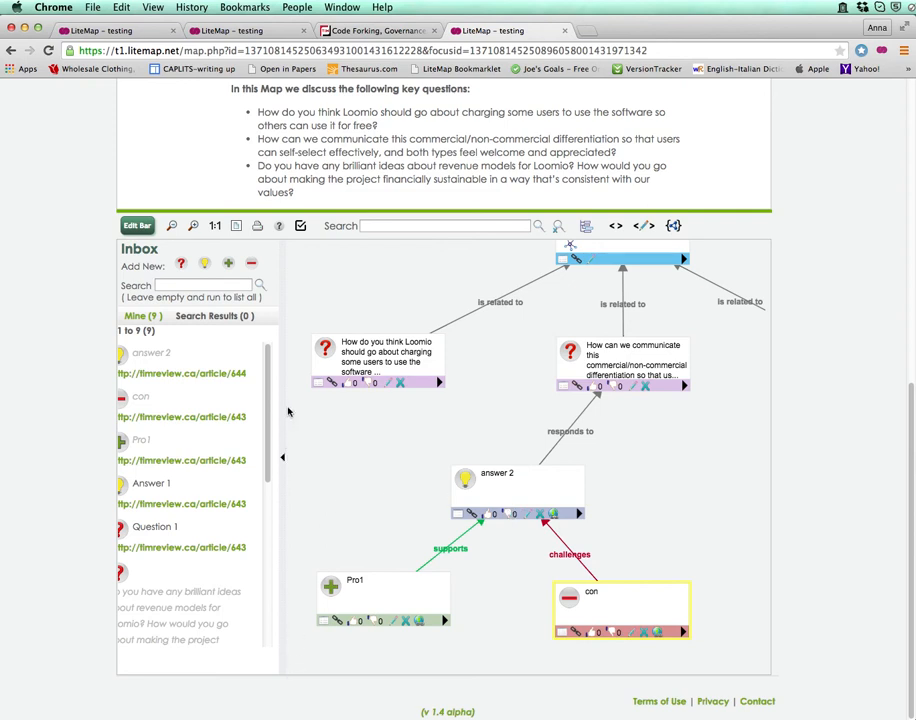
- Look through the inbox items and view the form for adding a new issue, closing it without saving
scroll(219, 491, down, 3)
scroll(218, 493, up, 10)
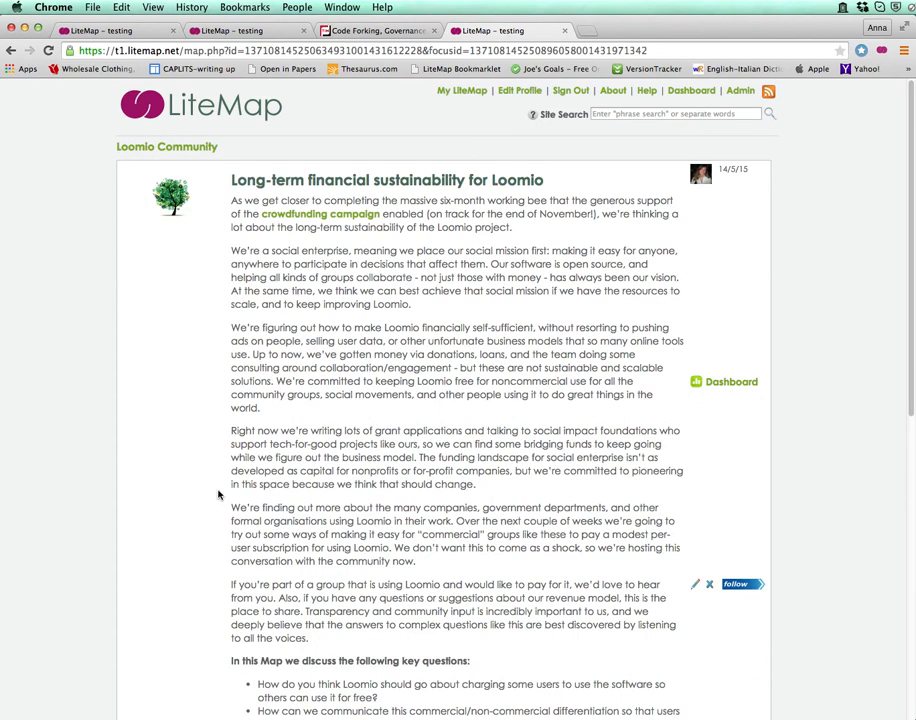
scroll(219, 494, down, 10)
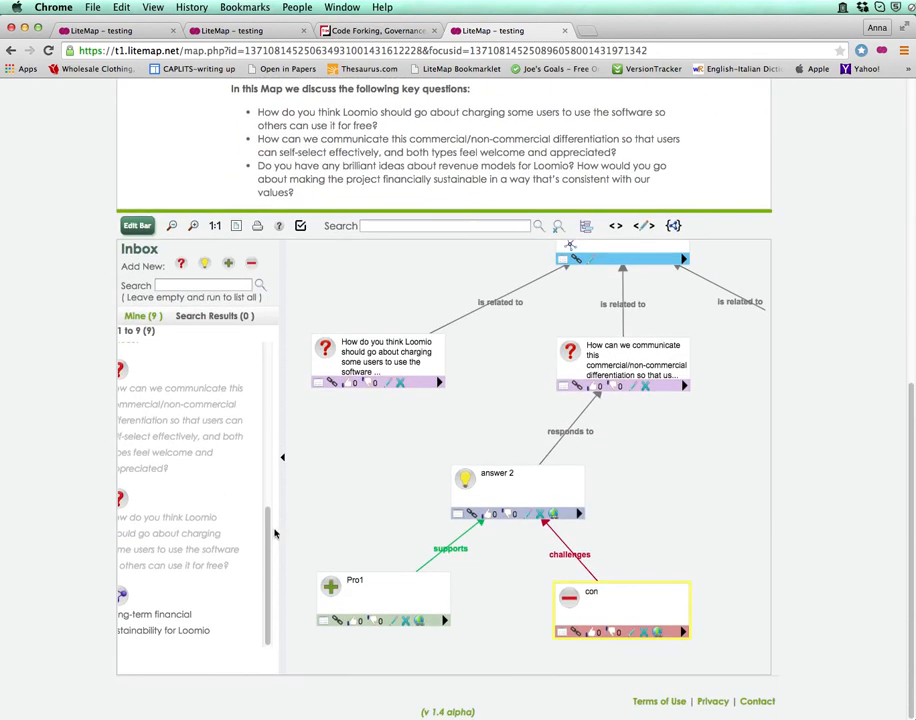
scroll(272, 525, up, 5)
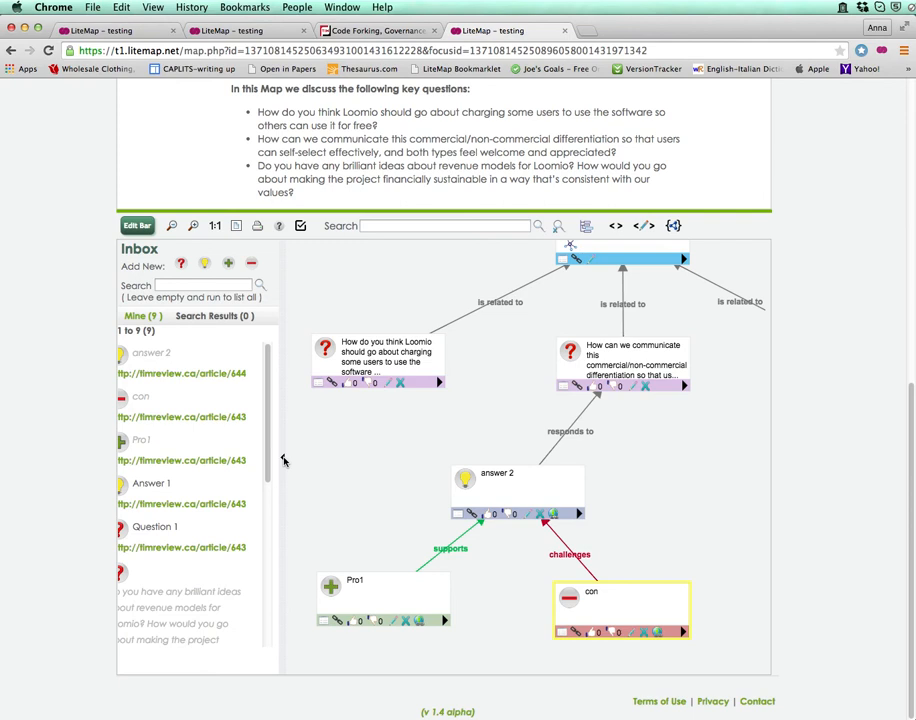
click(182, 266)
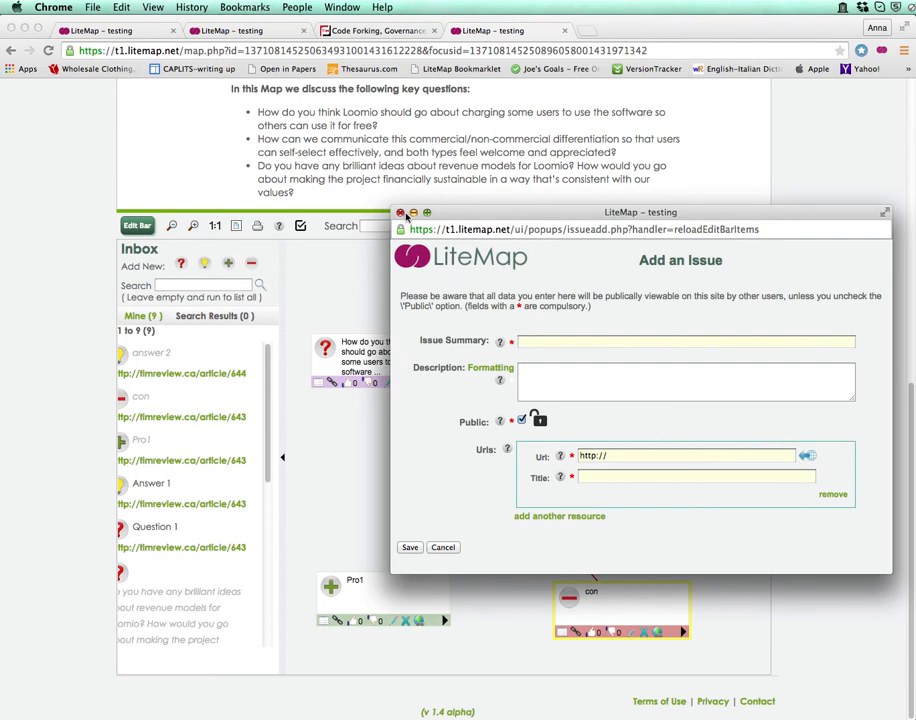
click(400, 213)
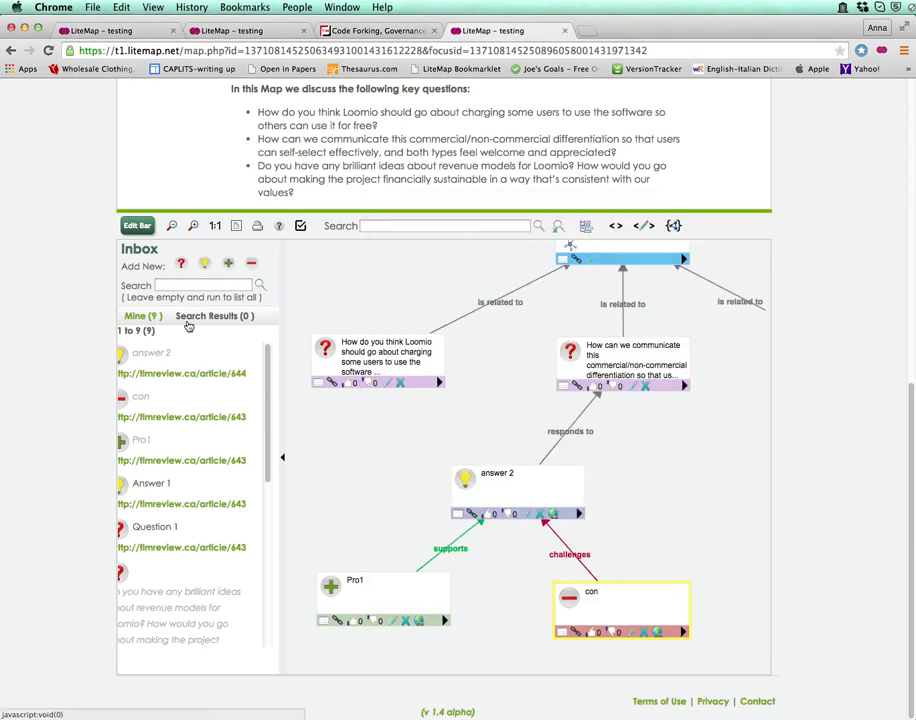